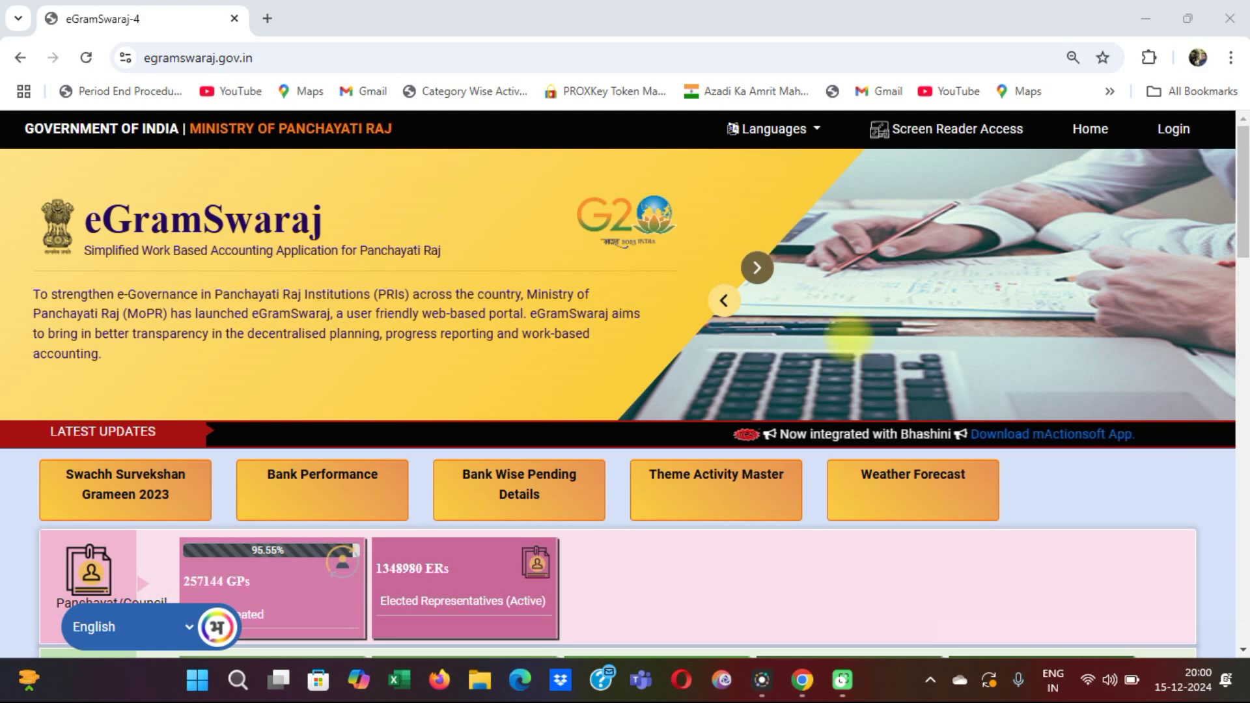
Step: Open the Accounting reports from the Reports section of the eGramSwaraj home page
{"action": "scroll", "coordinate": [822, 314], "scroll_direction": "down", "scroll_amount": 4}
{"action": "scroll", "coordinate": [822, 315], "scroll_direction": "down", "scroll_amount": 8}
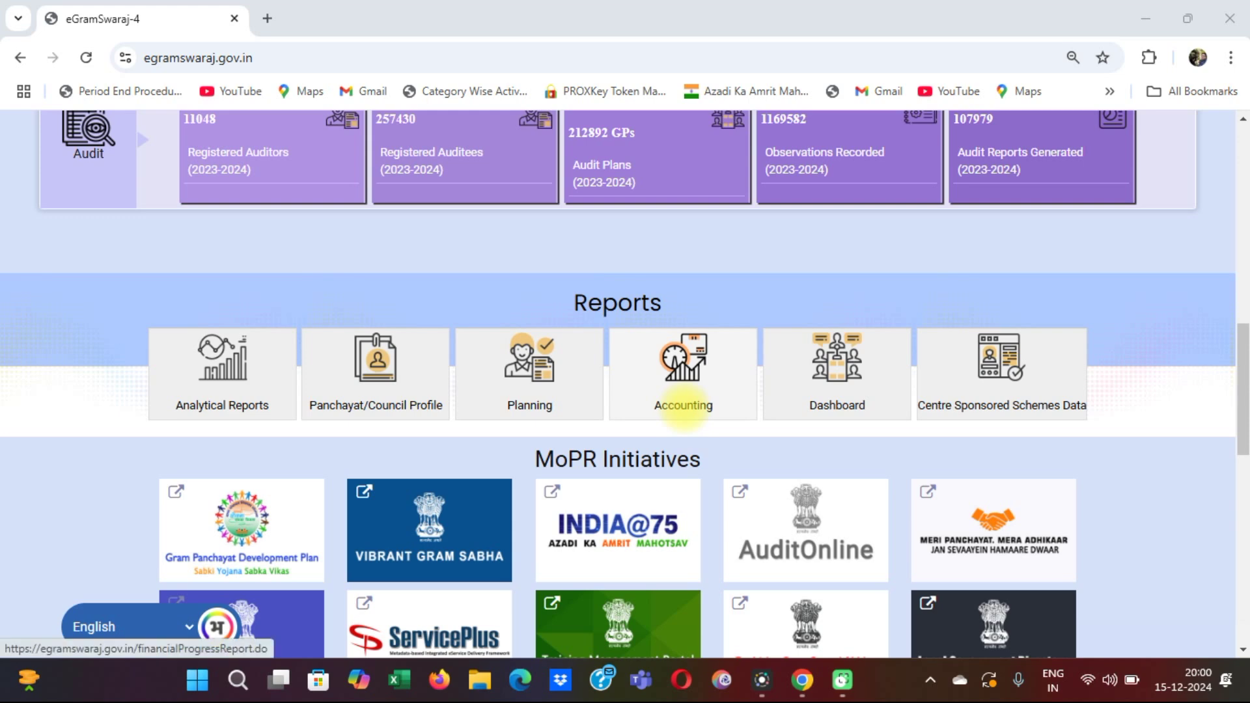
{"action": "left_click_drag", "start_coordinate": [574, 302], "coordinate": [641, 312]}
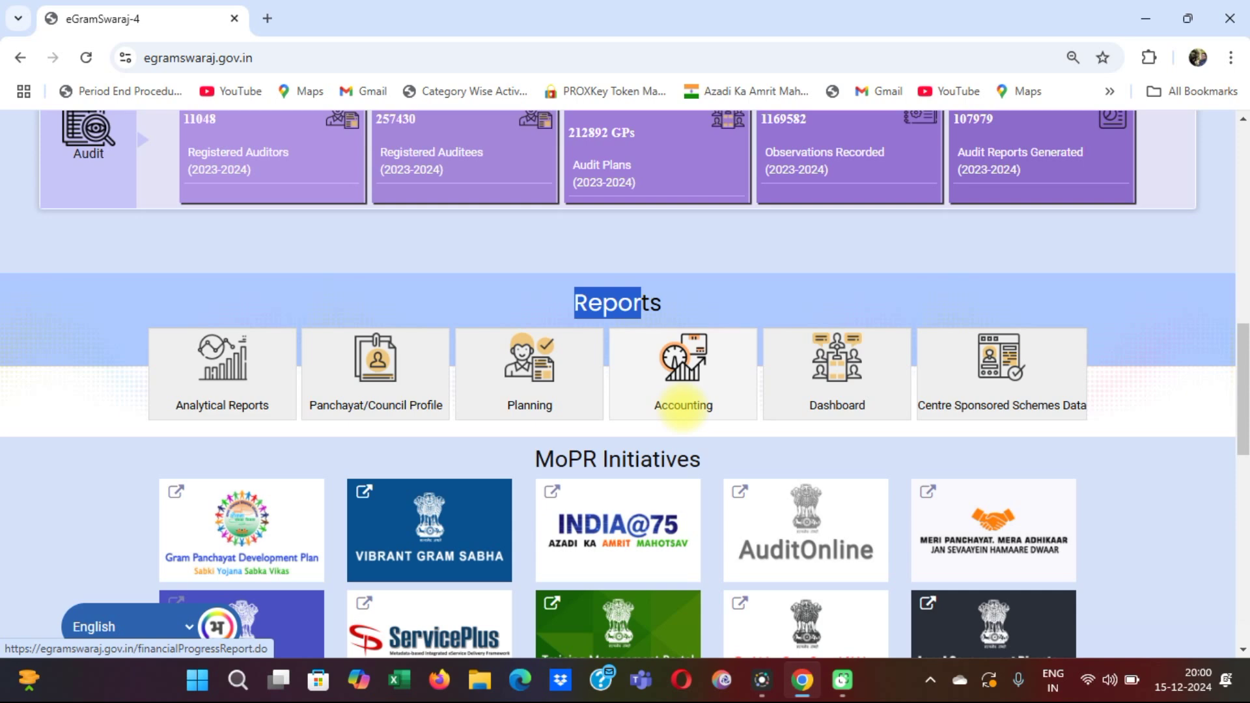
{"action": "left_click", "coordinate": [683, 405]}
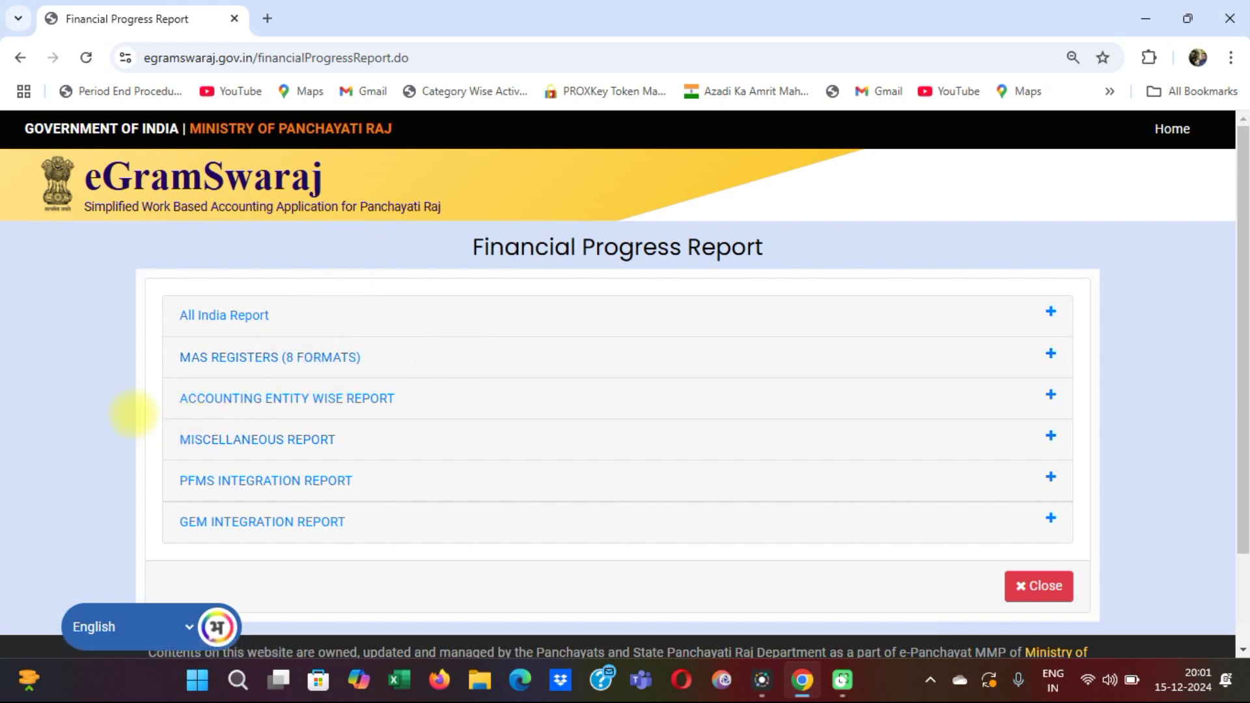
Step: Expand the Accounting Entity Wise Report group and open the Cash Book Report
{"action": "left_click", "coordinate": [264, 399]}
{"action": "left_click", "coordinate": [268, 399]}
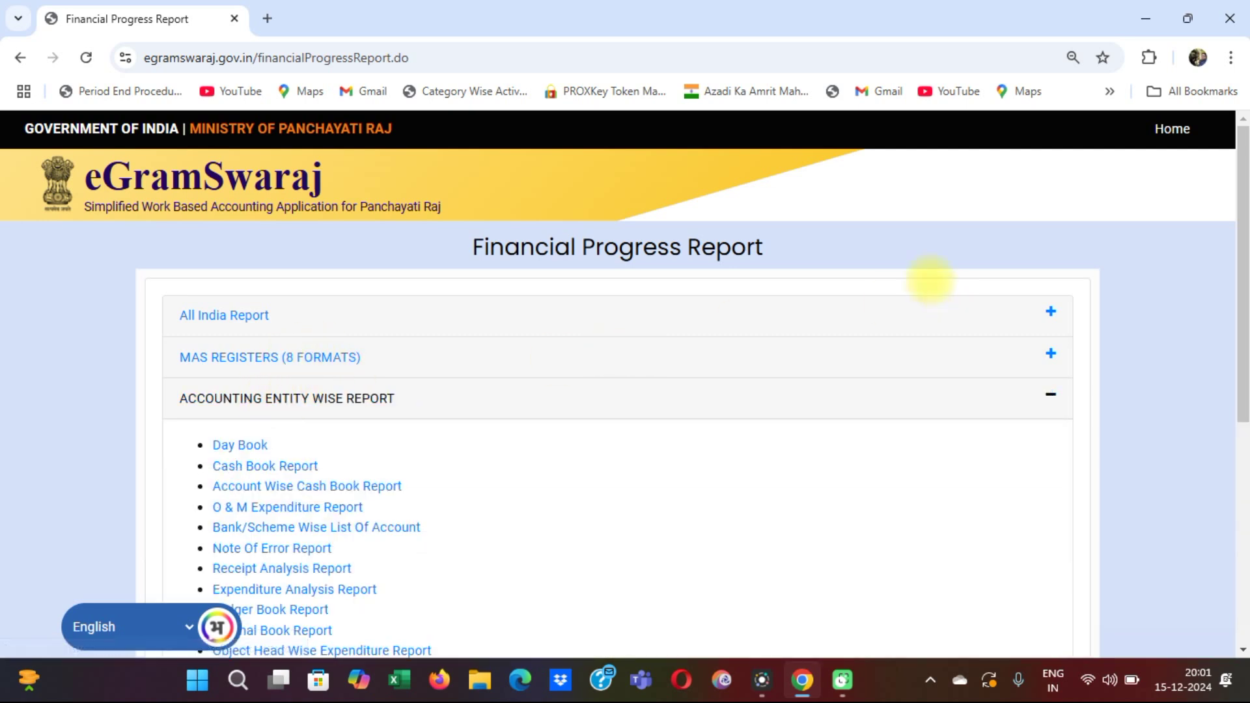
{"action": "scroll", "coordinate": [873, 254], "scroll_direction": "down", "scroll_amount": 3}
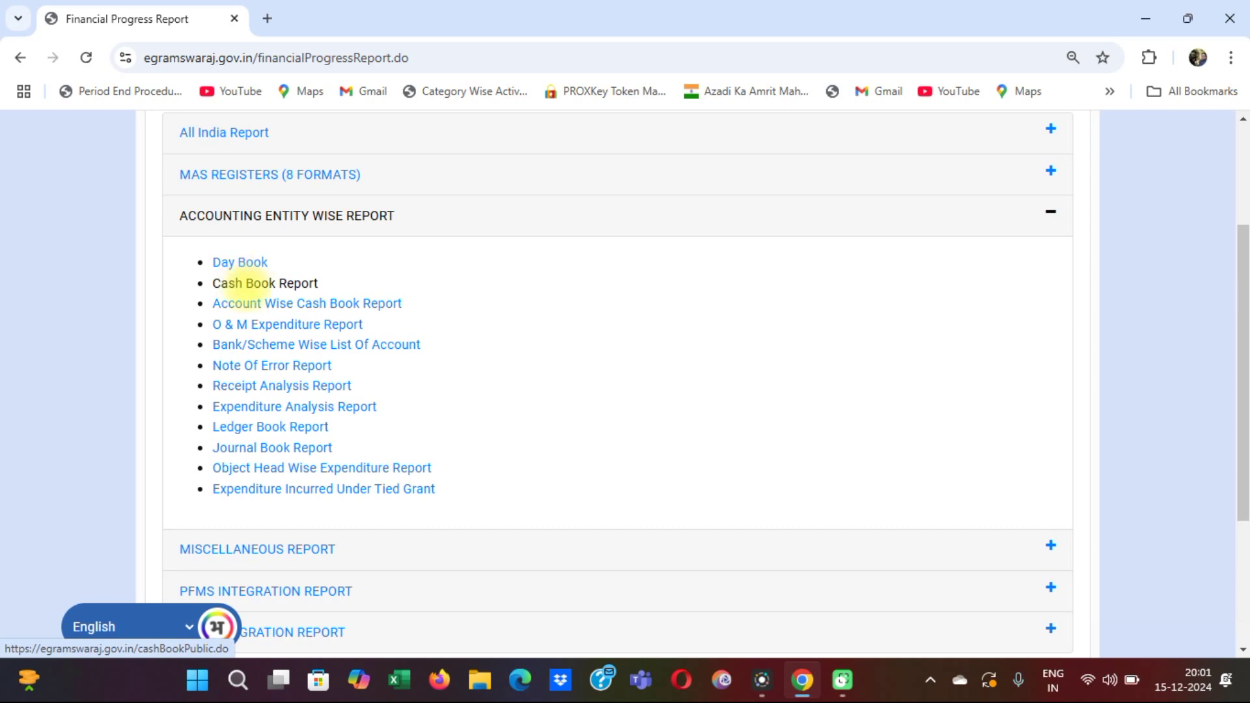
{"action": "left_click", "coordinate": [242, 284]}
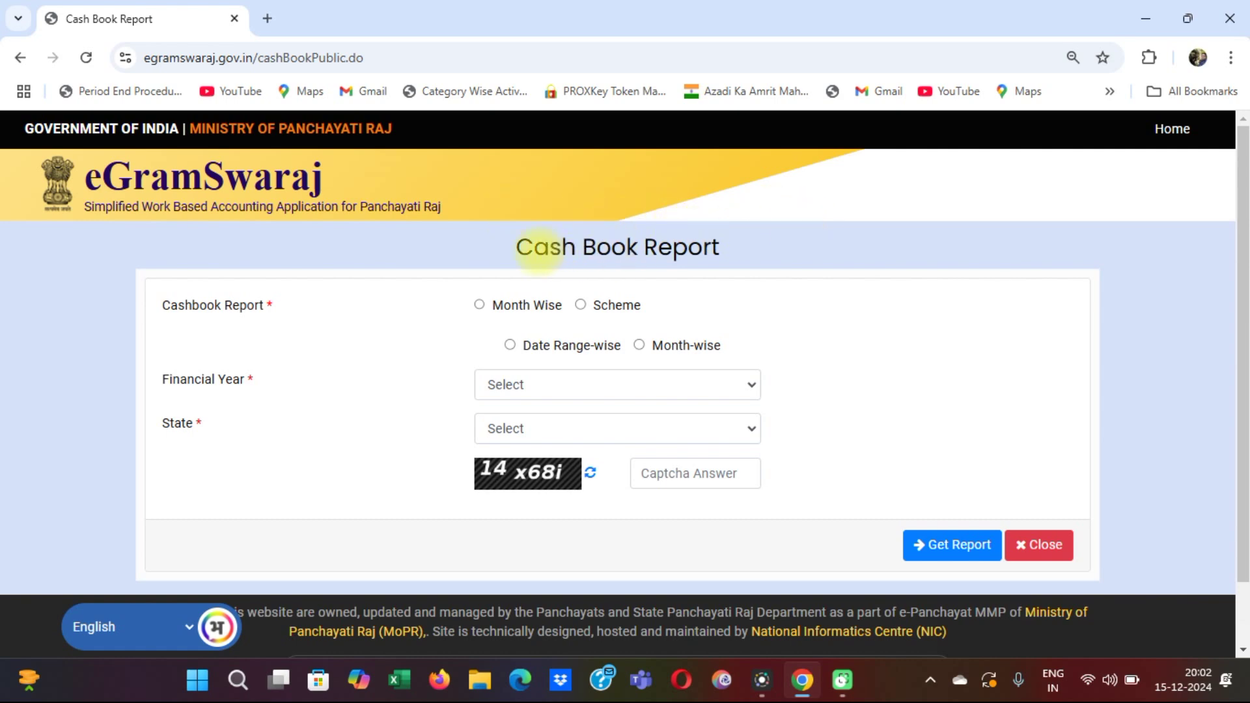
{"action": "left_click_drag", "start_coordinate": [516, 247], "coordinate": [770, 248]}
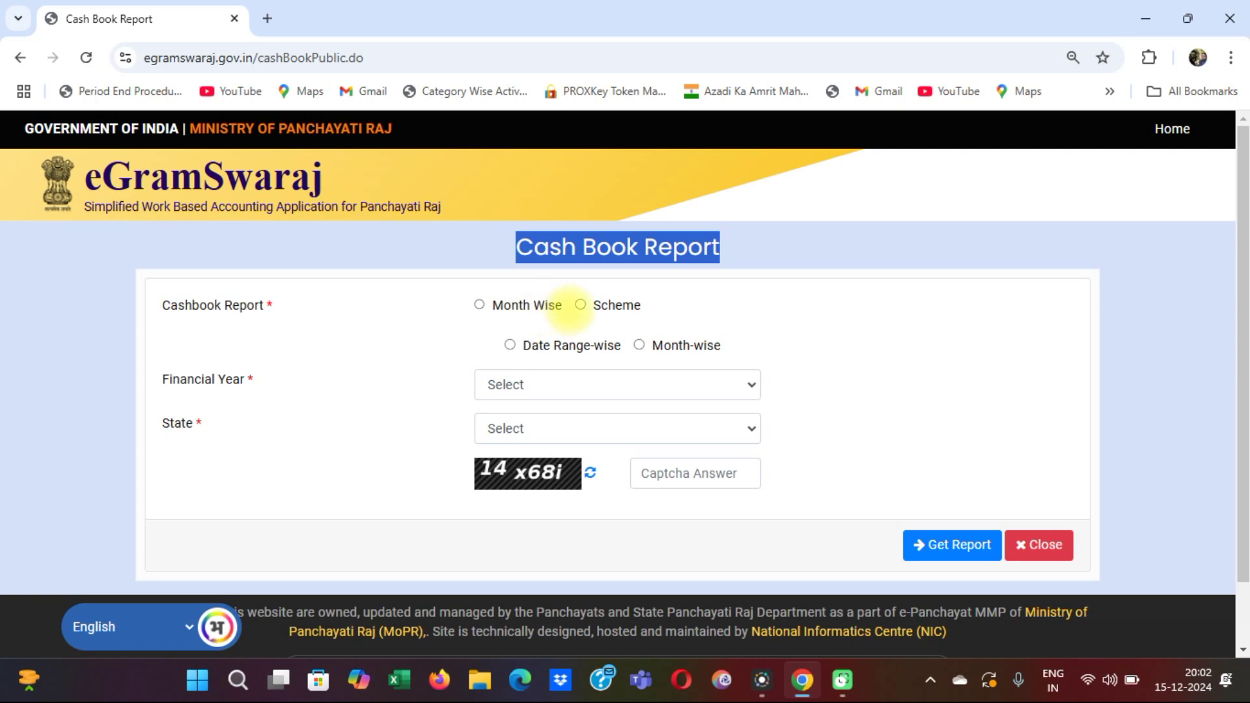
Step: Set the cashbook report type to Month Wise with the Month-wise period option
{"action": "left_click", "coordinate": [580, 305]}
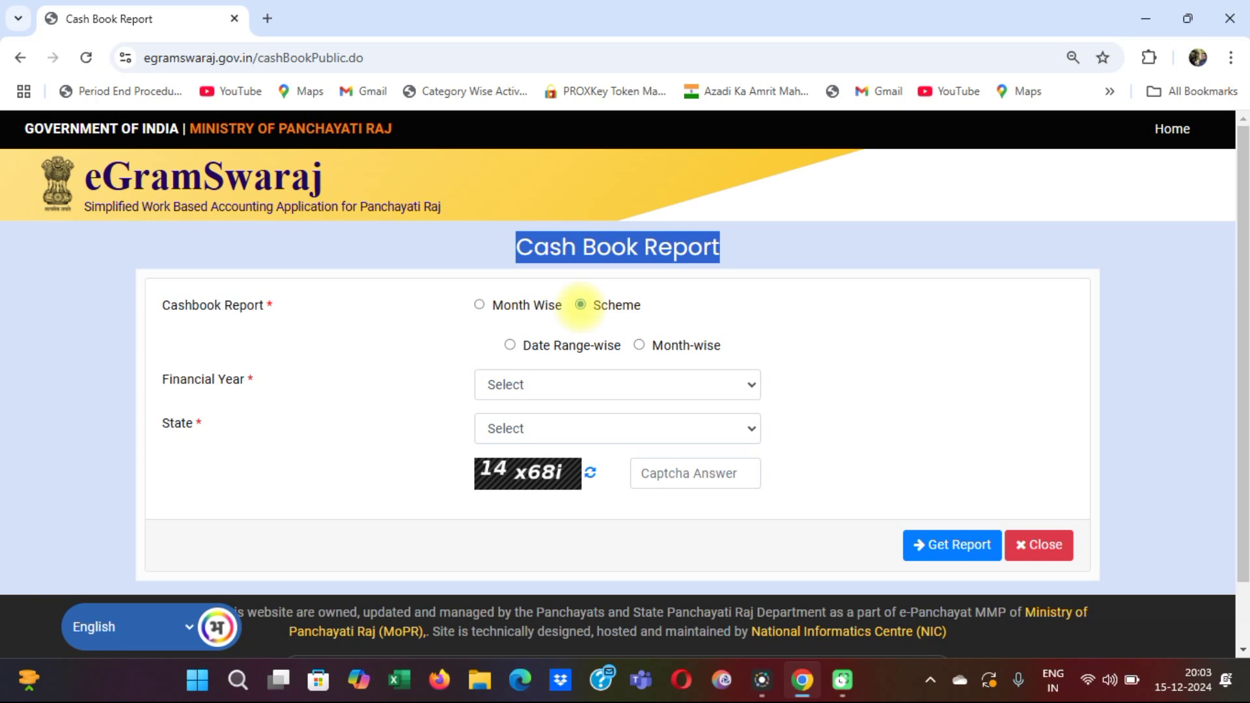
{"action": "left_click", "coordinate": [480, 305]}
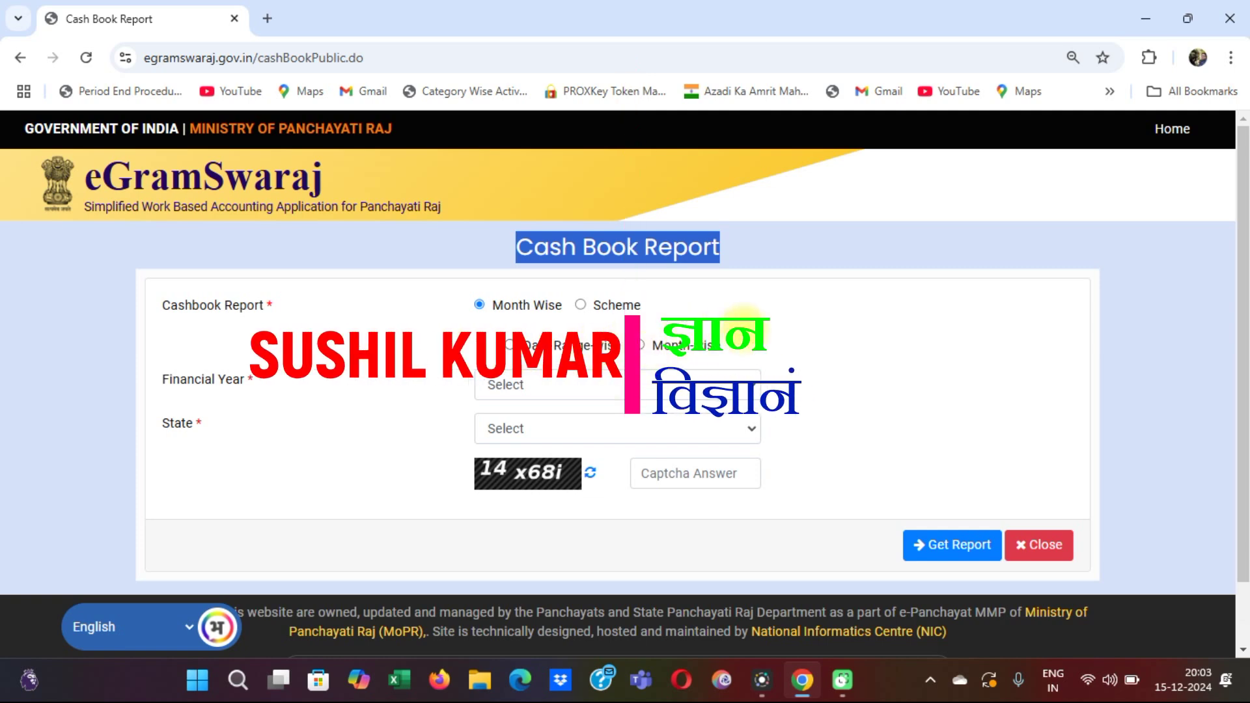
{"action": "left_click", "coordinate": [639, 346]}
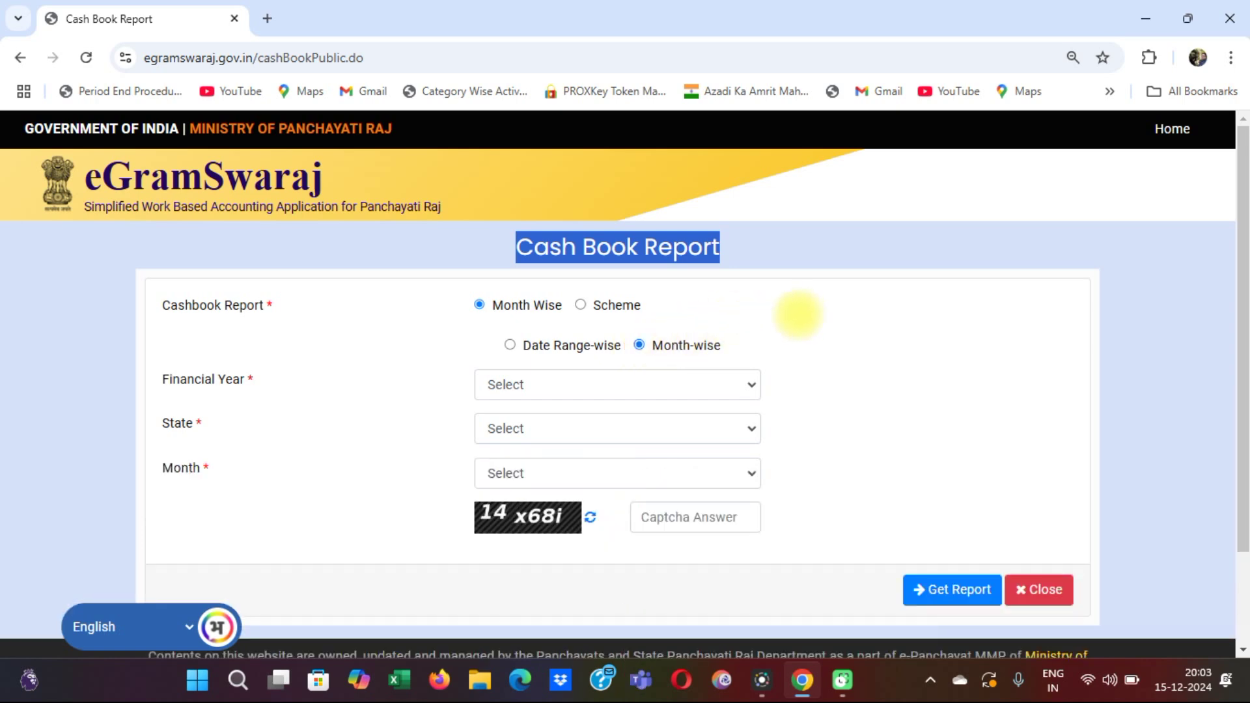
Step: Choose financial year 2024-2025 and the state Uttar Pradesh for the cash book report
{"action": "scroll", "coordinate": [800, 314], "scroll_direction": "down", "scroll_amount": 1}
{"action": "left_click", "coordinate": [548, 294]}
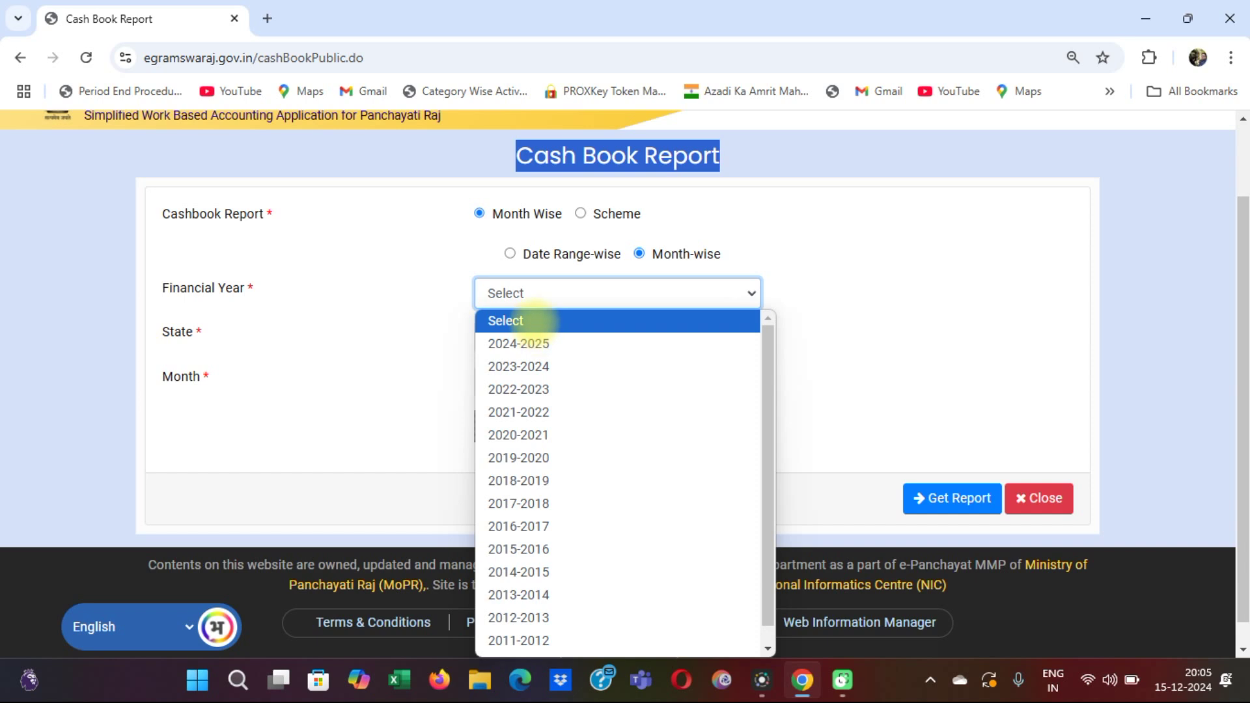
{"action": "left_click", "coordinate": [540, 343]}
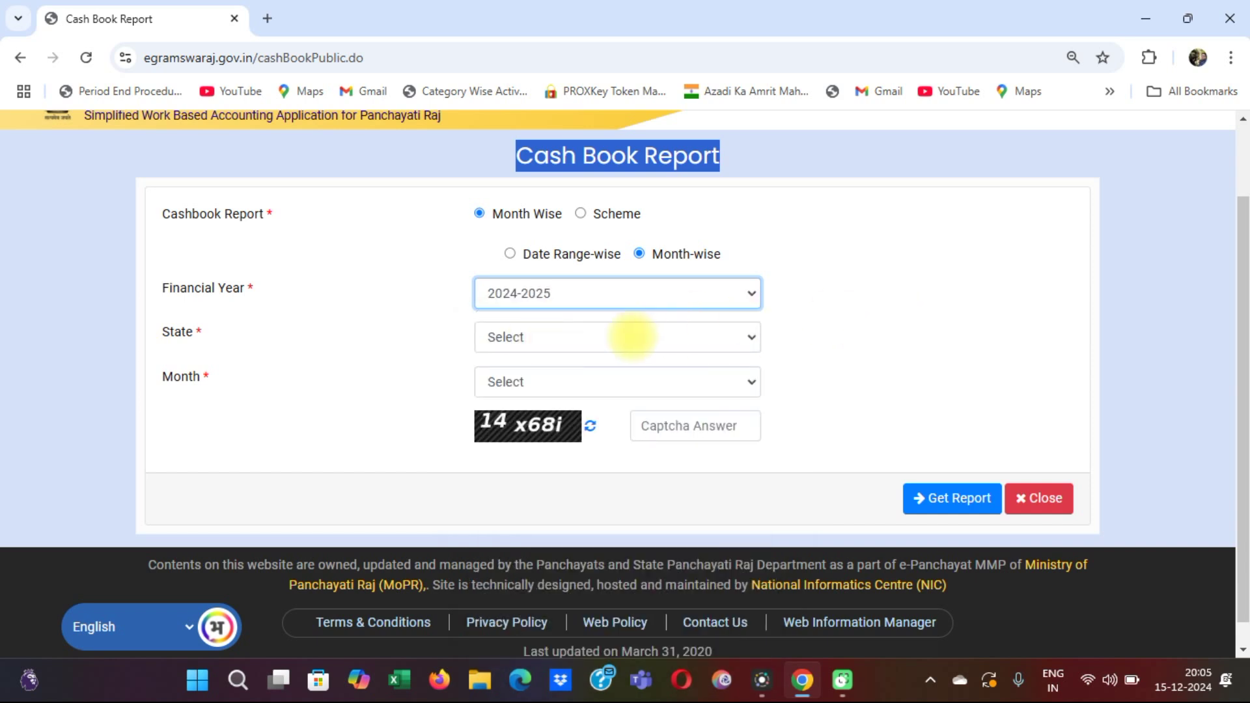
{"action": "left_click", "coordinate": [627, 337]}
{"action": "scroll", "coordinate": [605, 238], "scroll_direction": "down", "scroll_amount": 6}
{"action": "scroll", "coordinate": [602, 238], "scroll_direction": "down", "scroll_amount": 1}
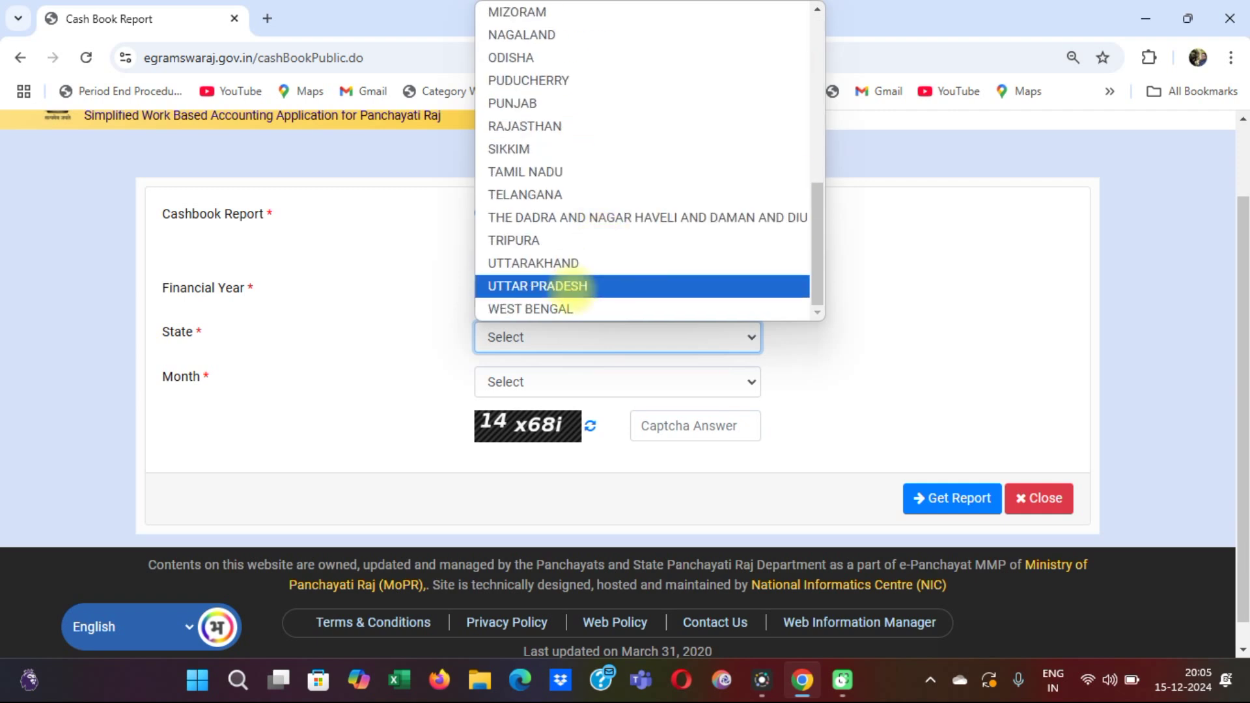
{"action": "left_click", "coordinate": [573, 287]}
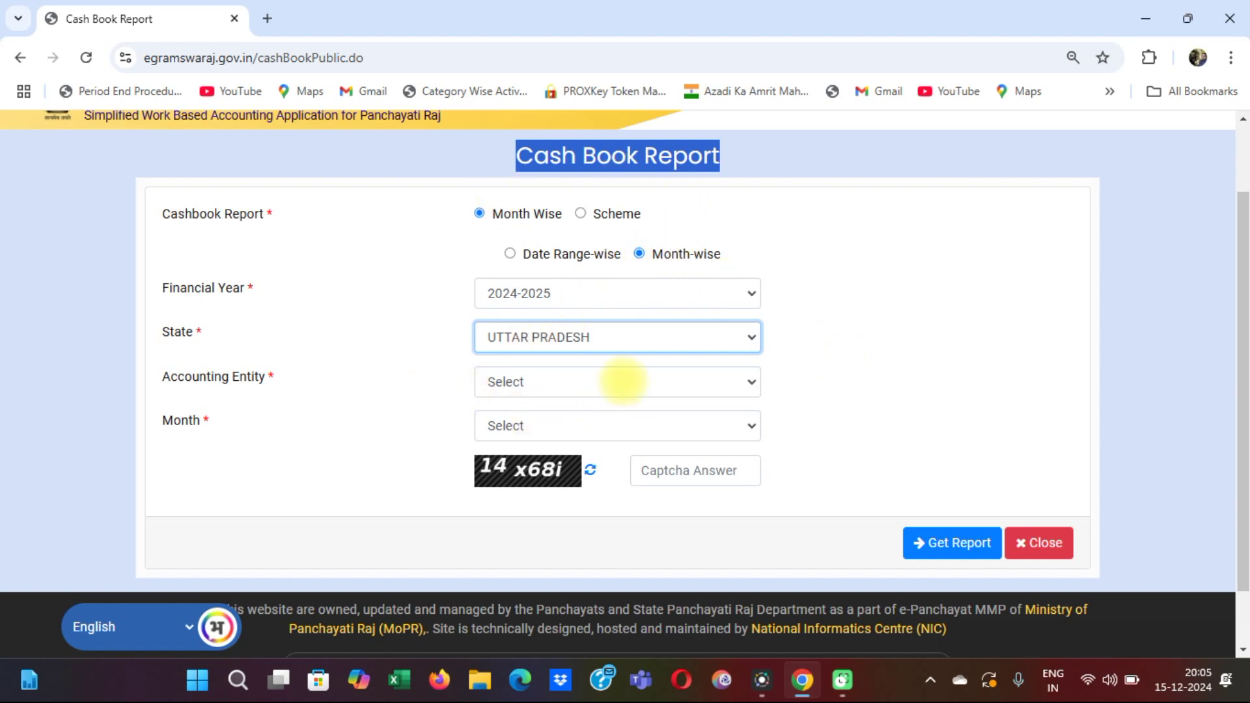
Step: Set the accounting entity to Village Panchayat and the district to Mahoba
{"action": "left_click", "coordinate": [619, 381]}
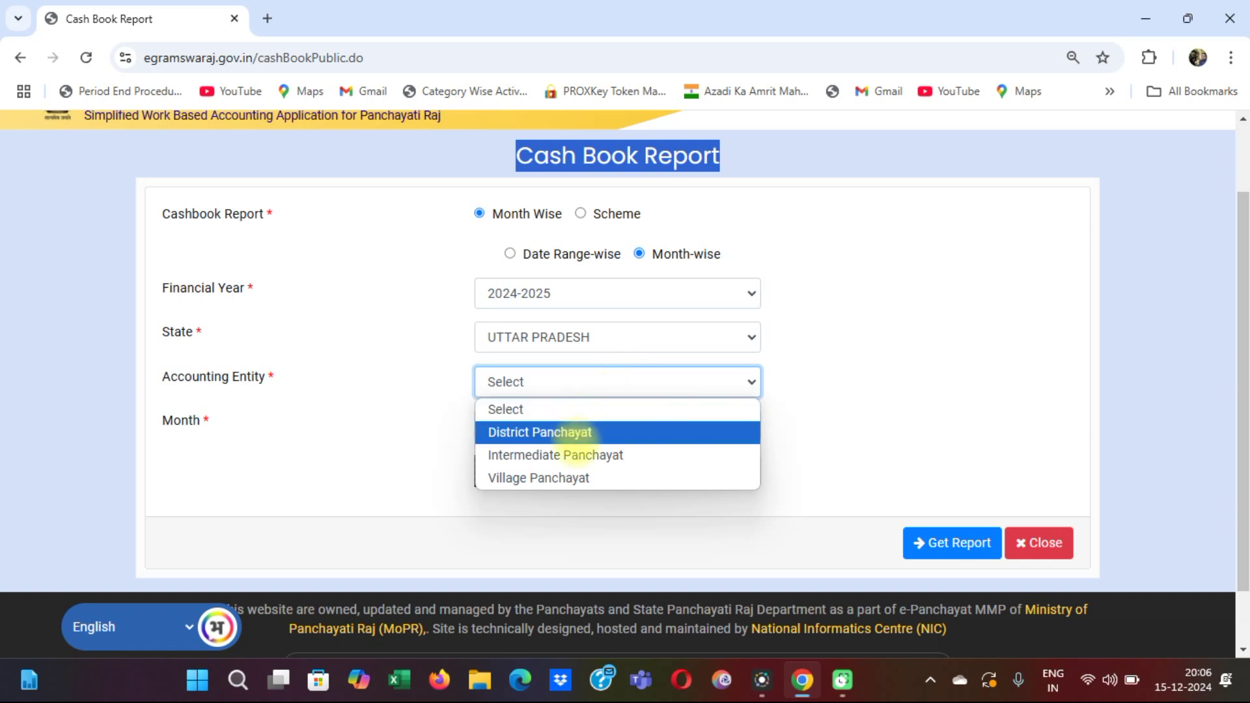
{"action": "left_click", "coordinate": [583, 455]}
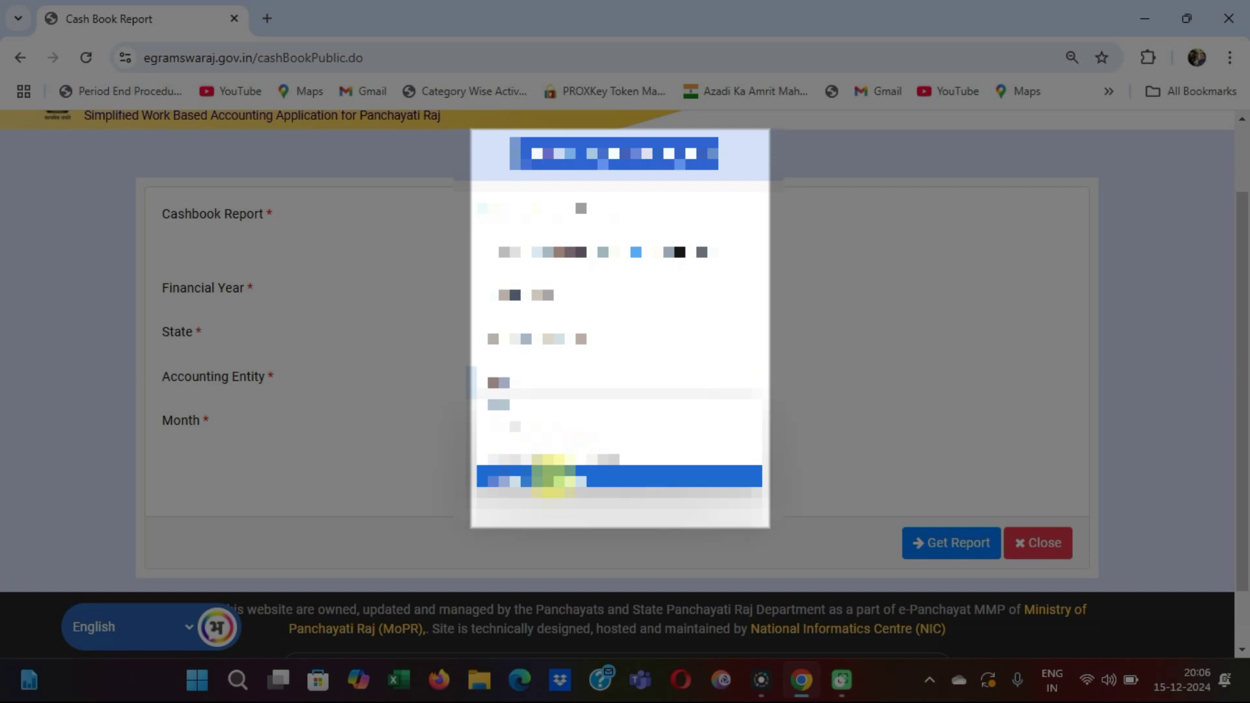
{"action": "scroll", "coordinate": [810, 385], "scroll_direction": "down", "scroll_amount": 2}
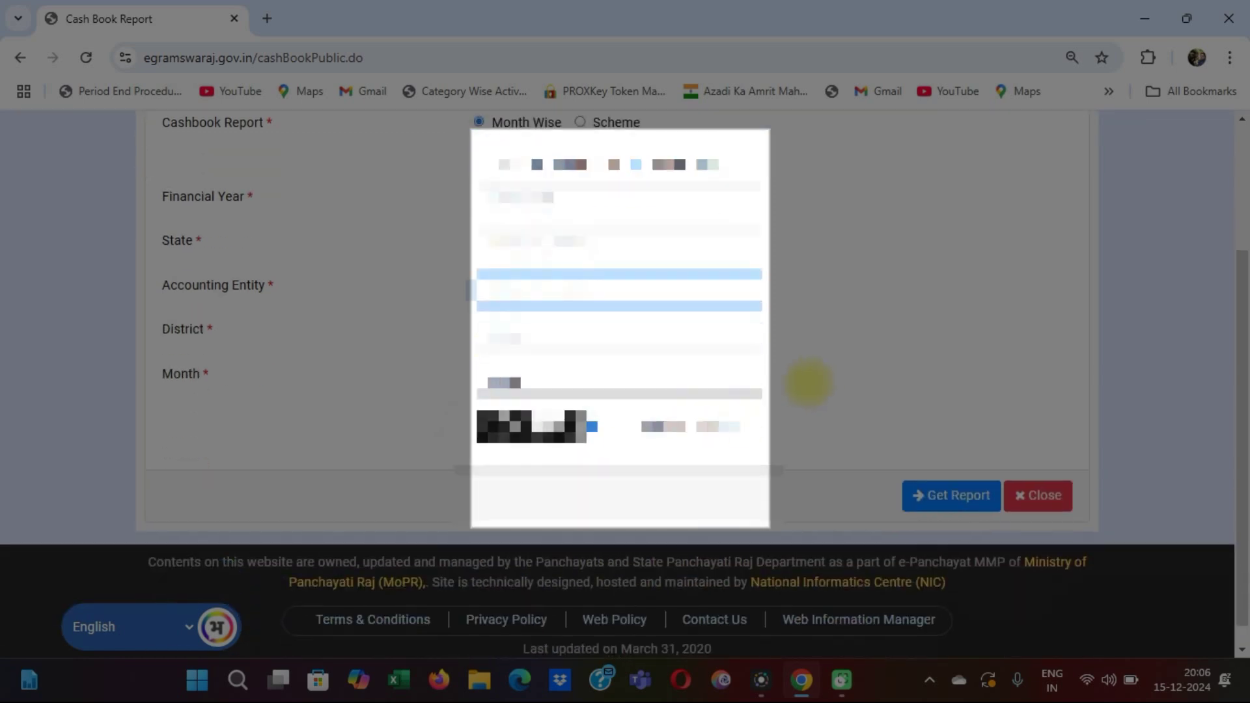
{"action": "left_click", "coordinate": [536, 336]}
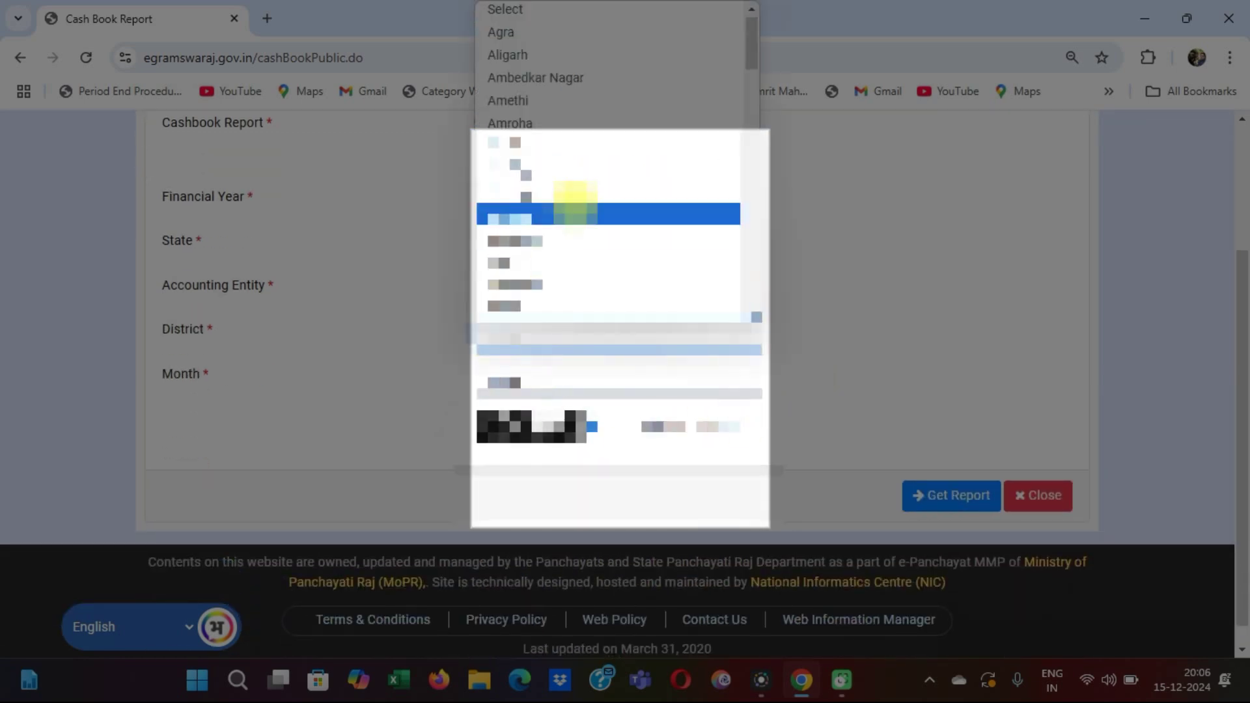
{"action": "scroll", "coordinate": [573, 205], "scroll_direction": "down", "scroll_amount": 10}
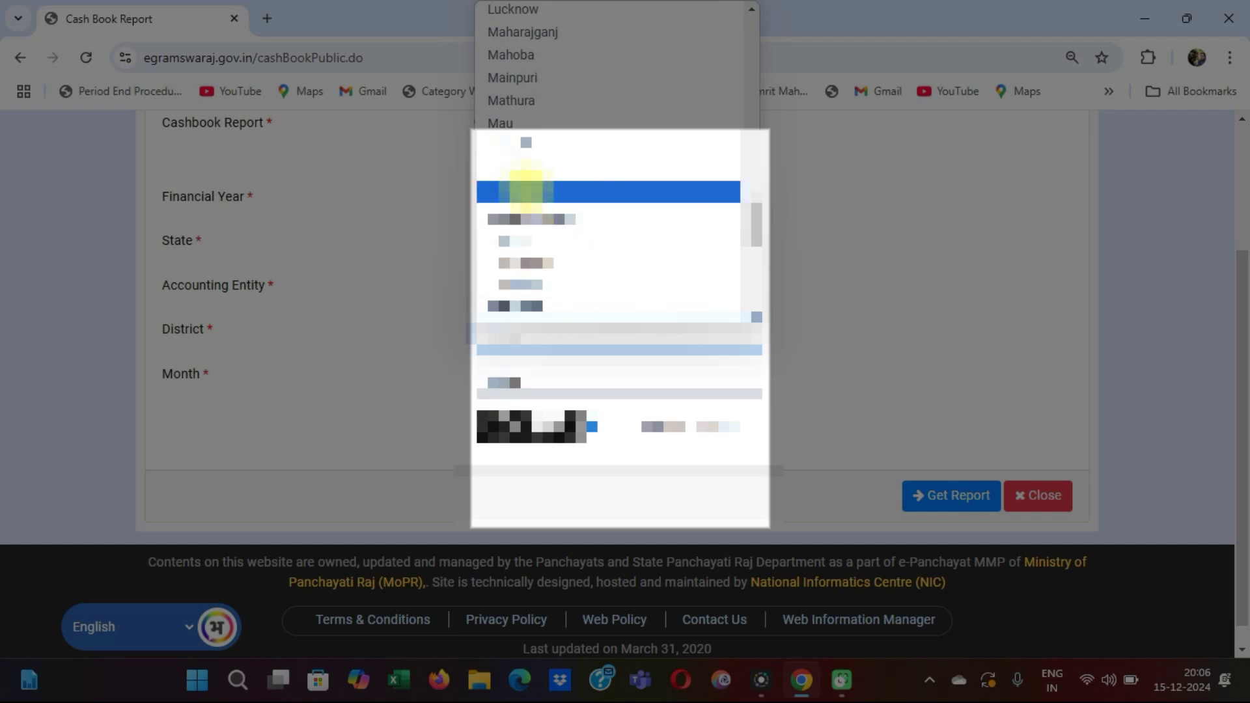
{"action": "left_click", "coordinate": [510, 55]}
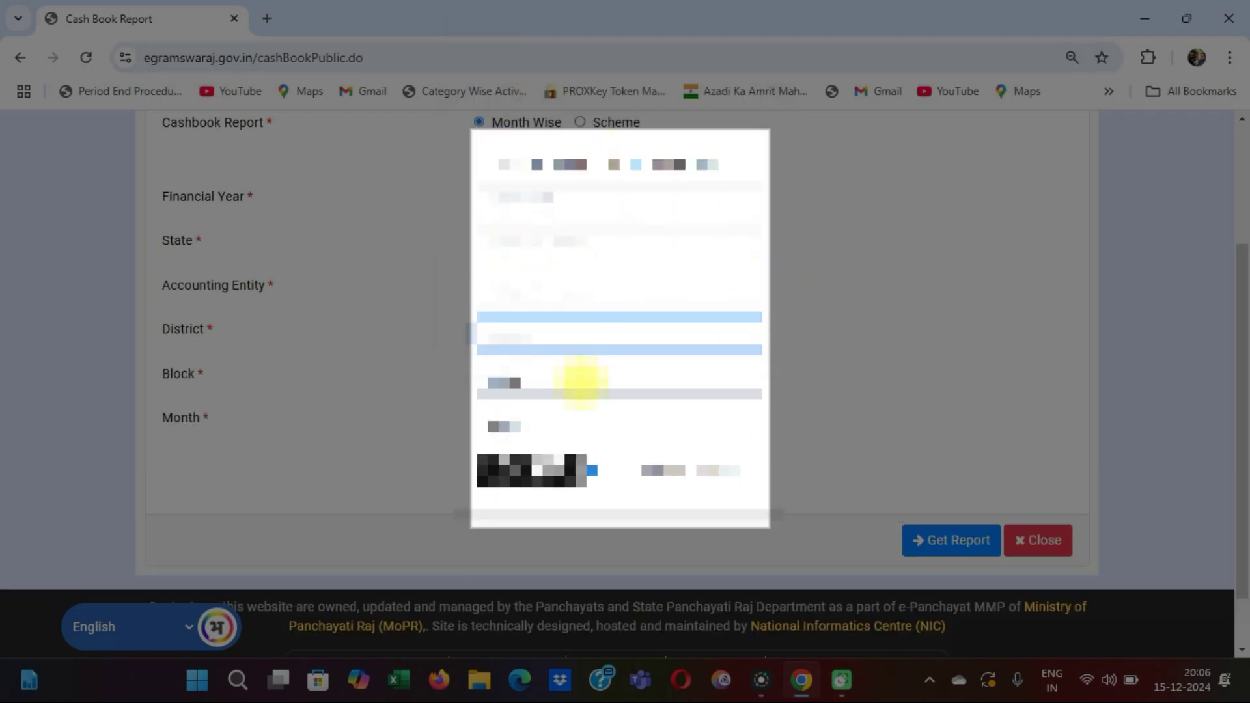
Step: Select Charkhari as the block and Bagraun as the village
{"action": "left_click", "coordinate": [581, 384]}
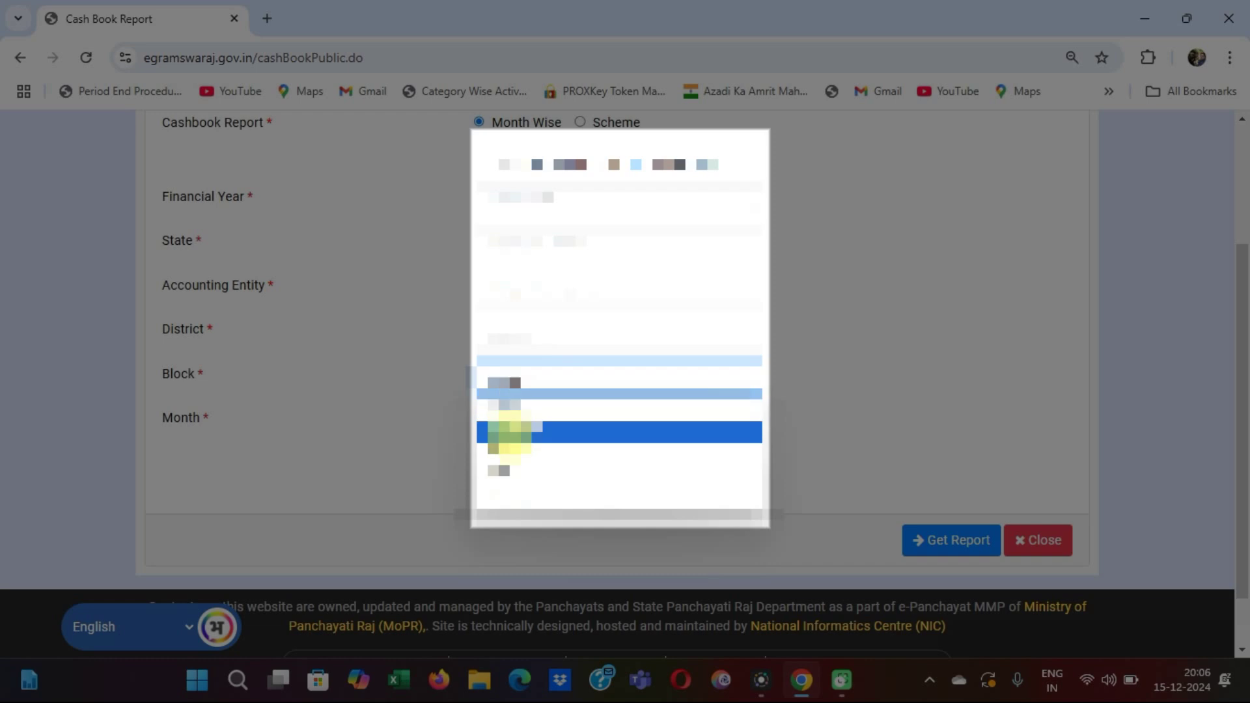
{"action": "left_click", "coordinate": [510, 426]}
{"action": "scroll", "coordinate": [791, 334], "scroll_direction": "down", "scroll_amount": 2}
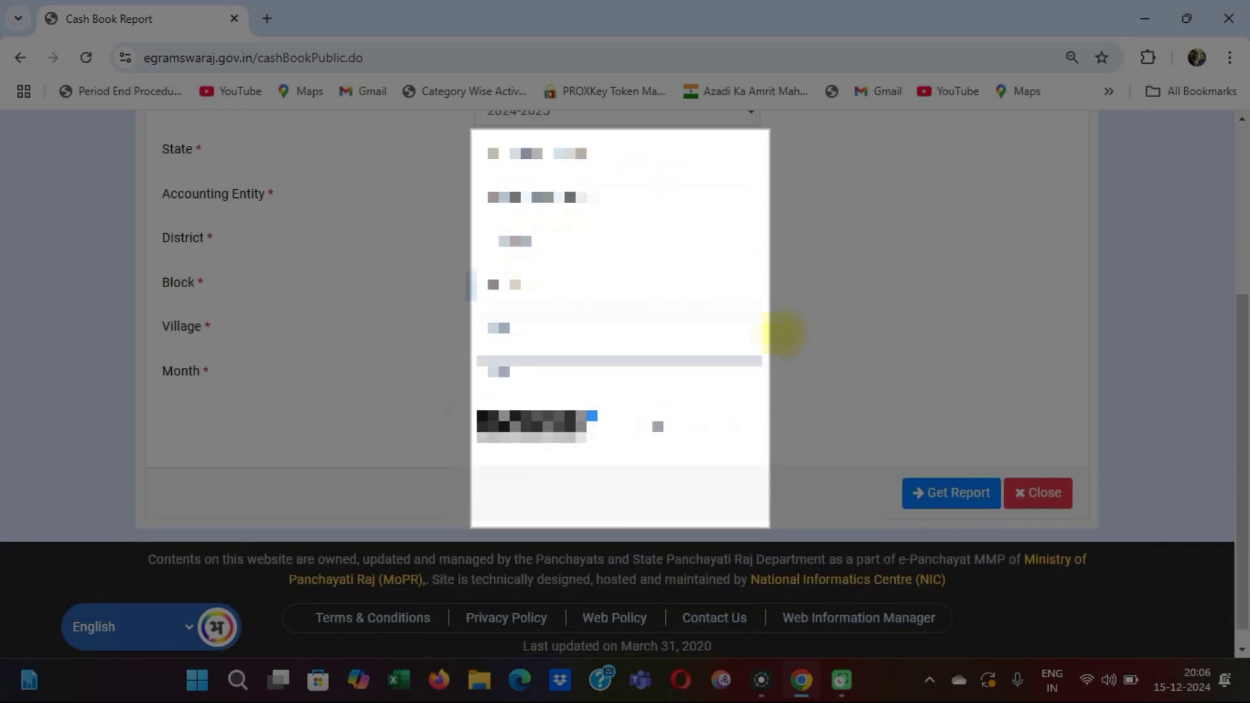
{"action": "left_click", "coordinate": [530, 331]}
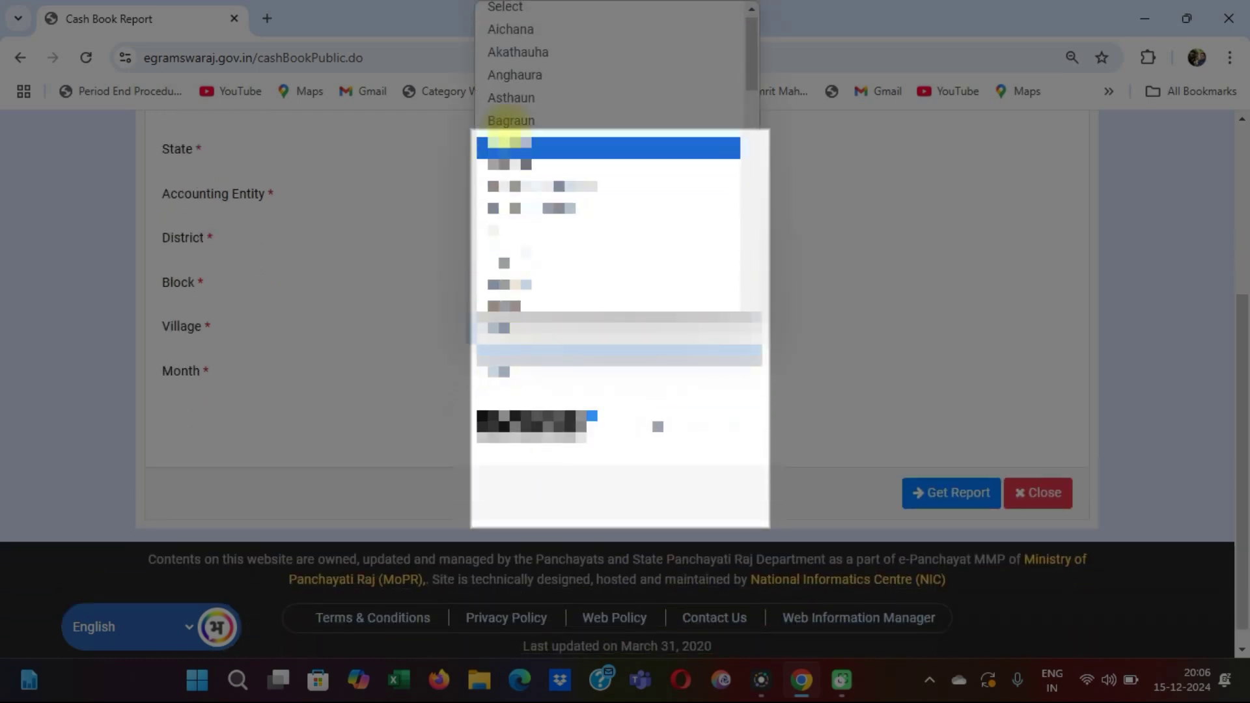
{"action": "left_click", "coordinate": [514, 134]}
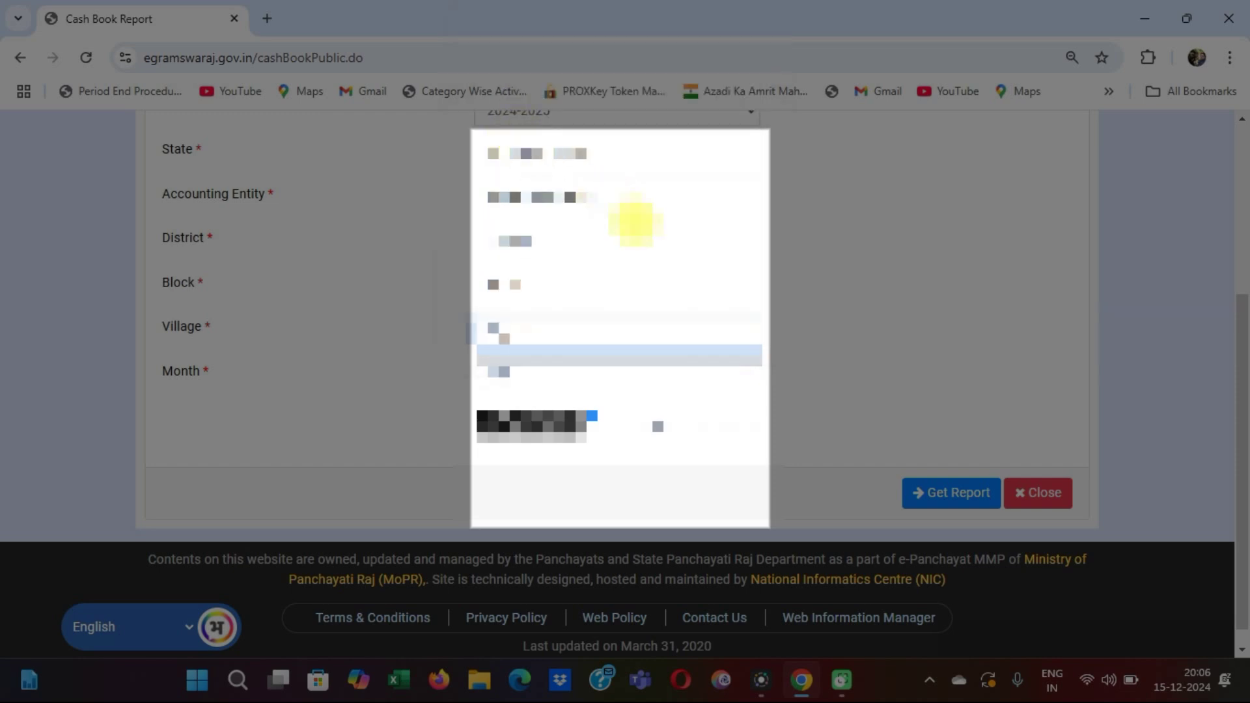
Step: Set the report month to June
{"action": "scroll", "coordinate": [840, 291], "scroll_direction": "down", "scroll_amount": 1}
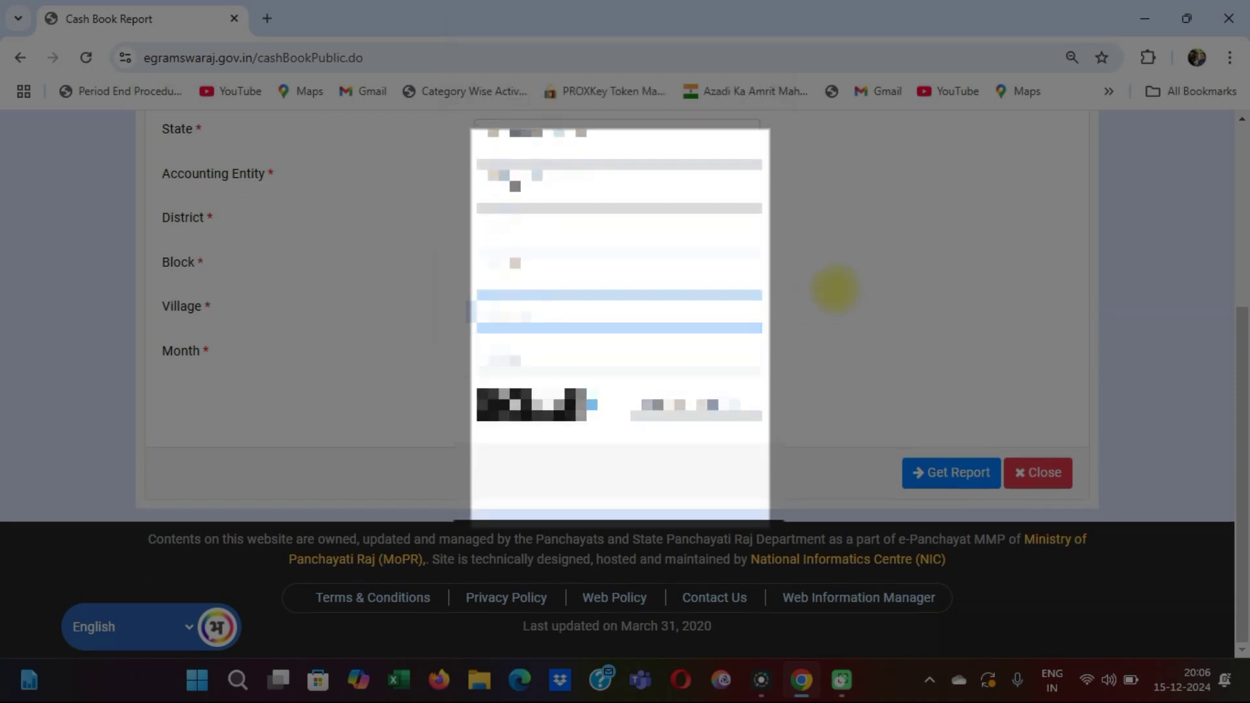
{"action": "left_click", "coordinate": [498, 353]}
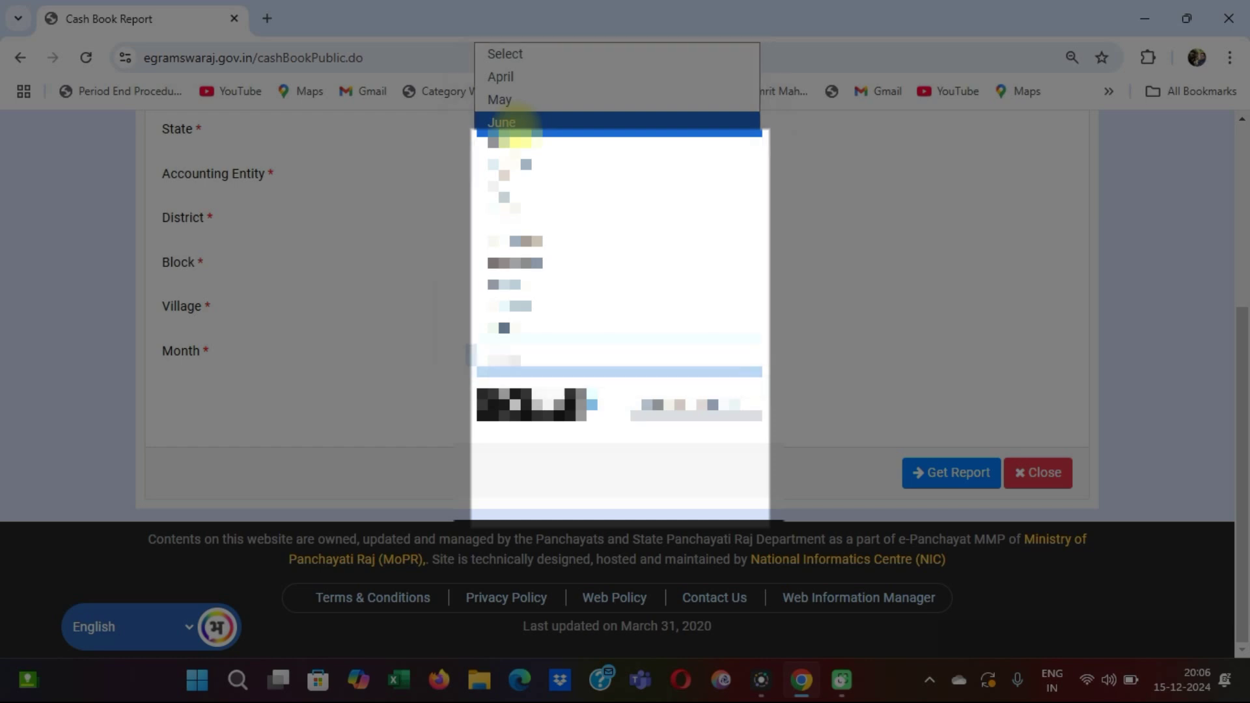
{"action": "left_click", "coordinate": [517, 124]}
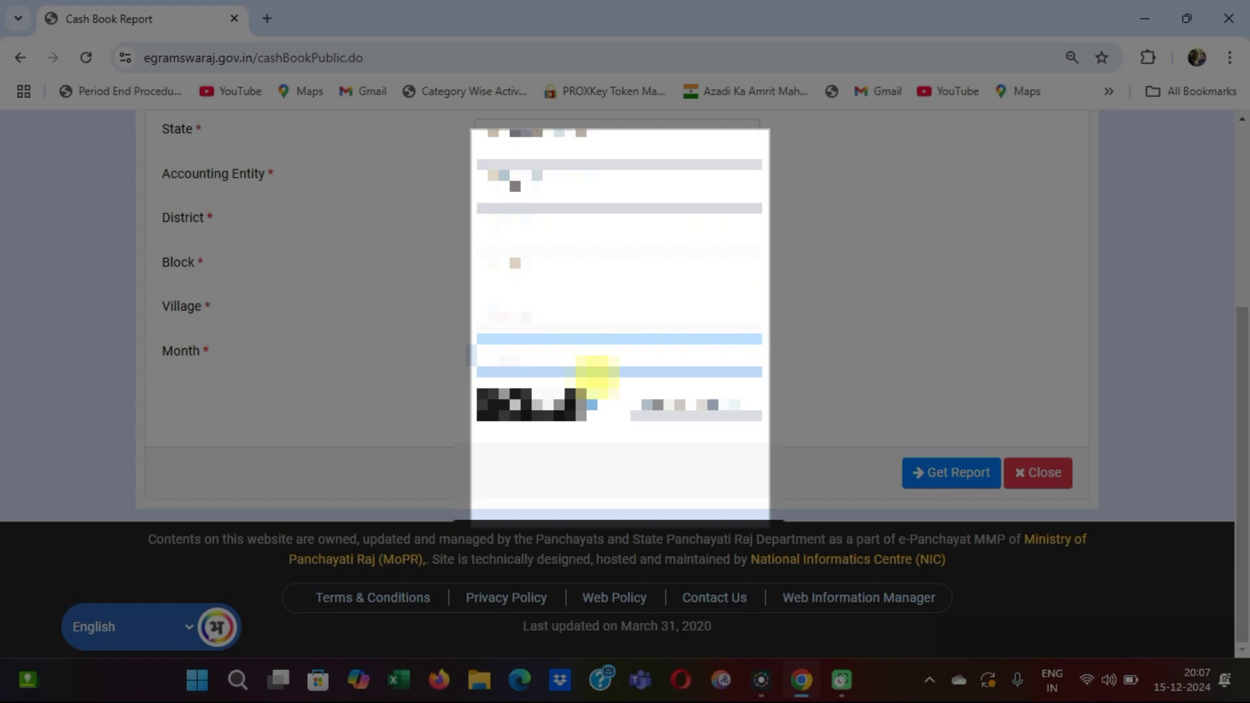
Step: Fill in the captcha answer and generate the cash book report
{"action": "left_click", "coordinate": [708, 405]}
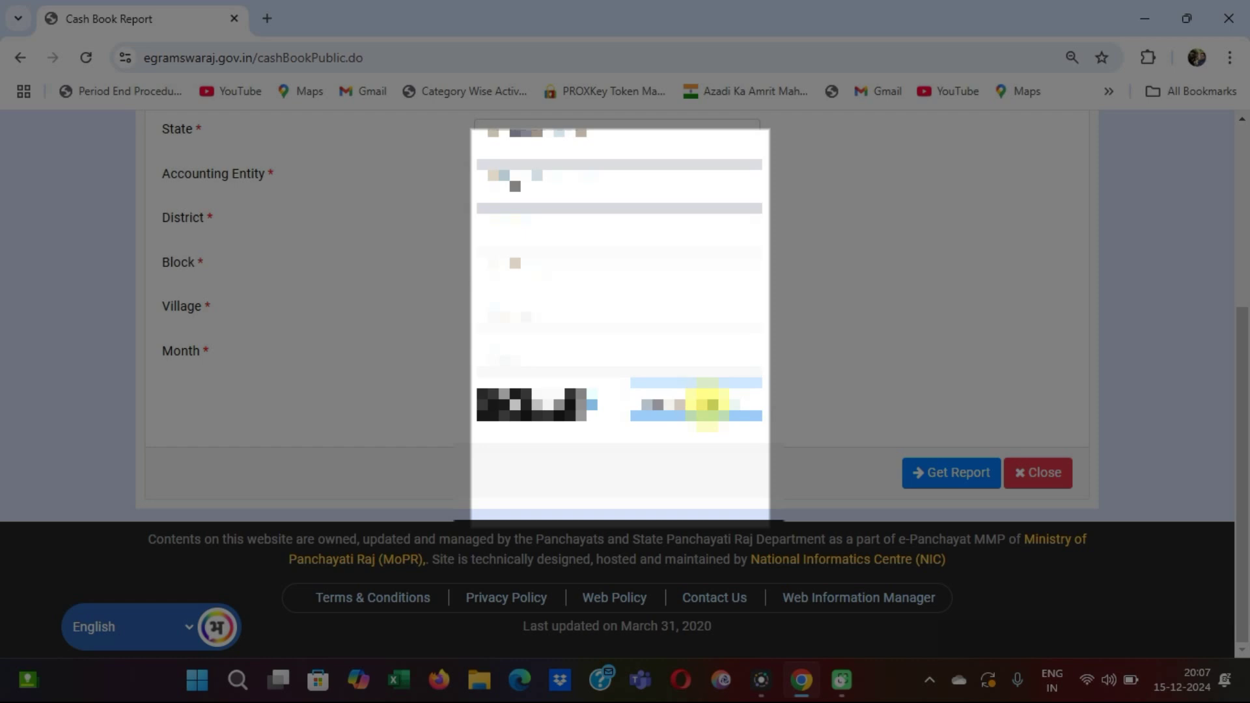
{"action": "key", "text": "BackSpace"}
{"action": "key", "text": "BackSpace"}
{"action": "key", "text": "BackSpace"}
{"action": "key", "text": "BackSpace"}
{"action": "key", "text": "BackSpace"}
{"action": "key", "text": "BackSpace"}
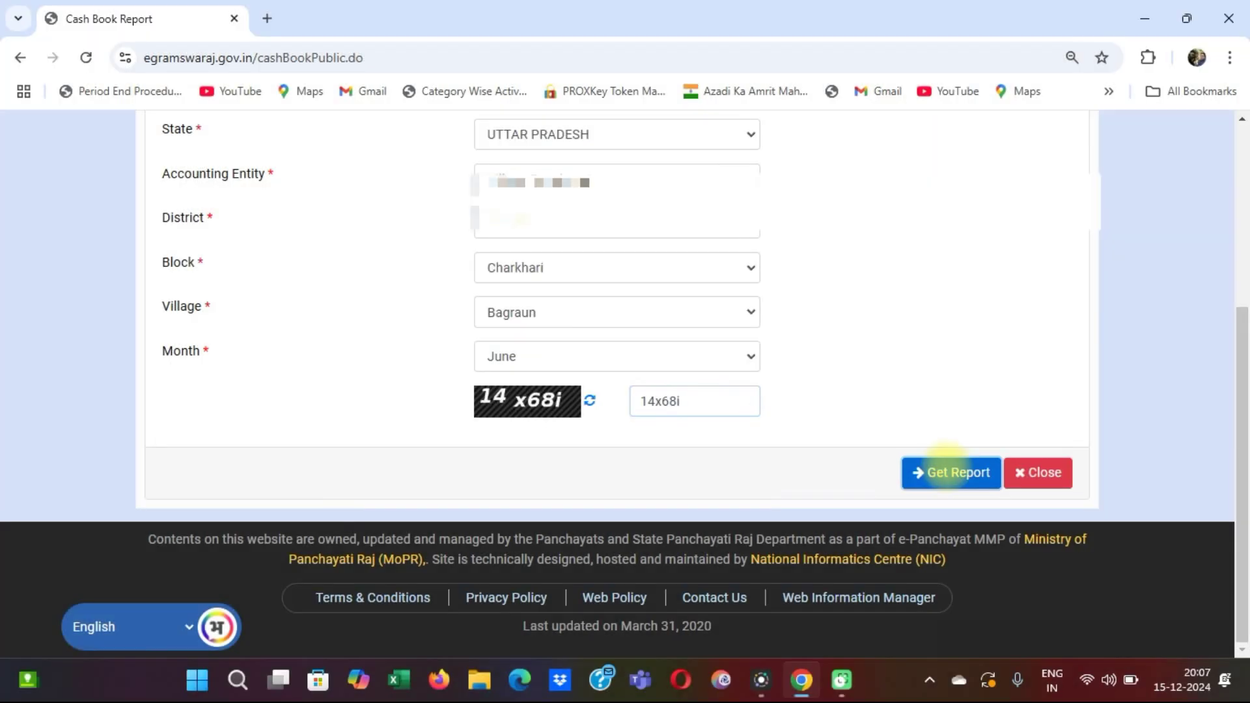
{"action": "left_click", "coordinate": [948, 471]}
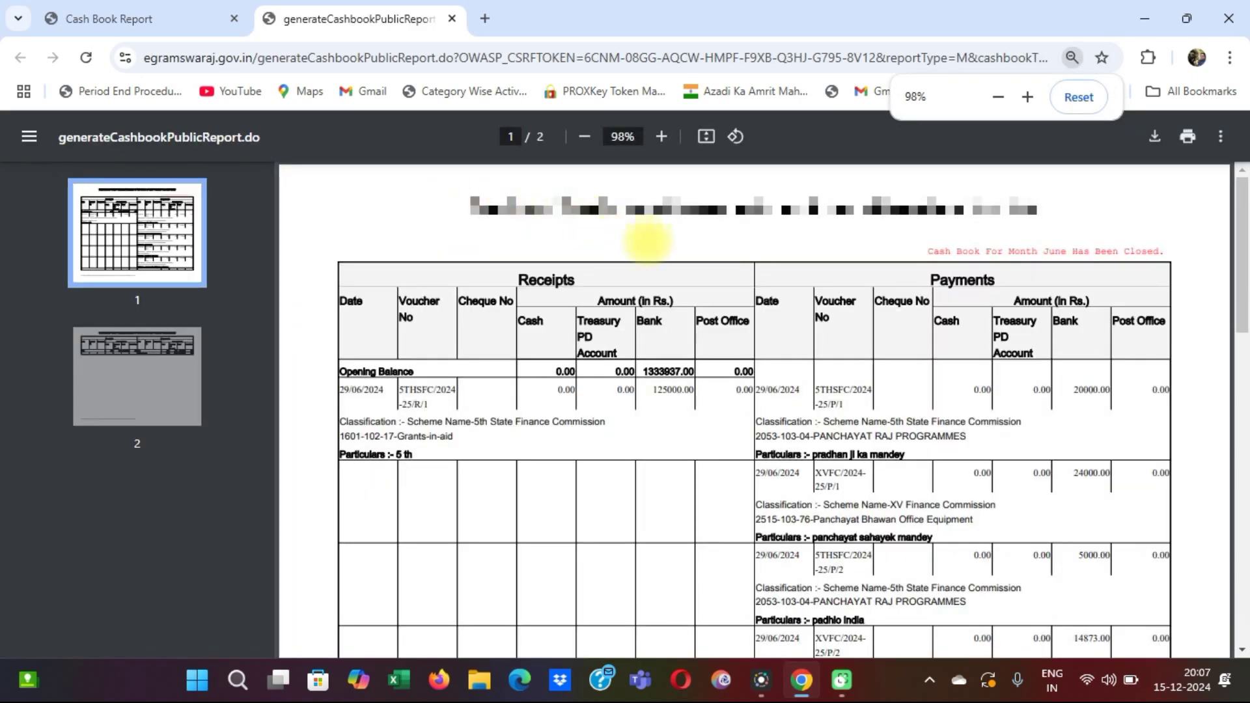
Step: Review the receipts and payments on both pages of the cash book report, including the scheme classification of the first payment entry
{"action": "scroll", "coordinate": [779, 299], "scroll_direction": "down", "scroll_amount": 10}
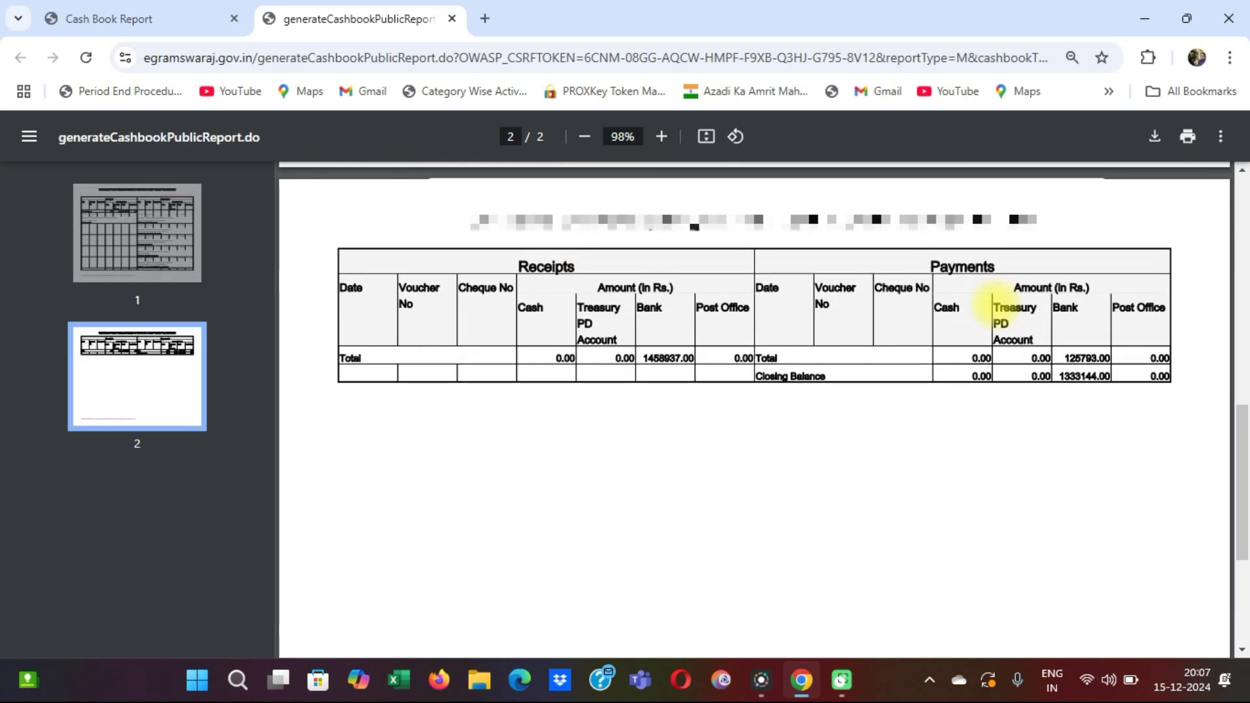
{"action": "scroll", "coordinate": [899, 339], "scroll_direction": "up", "scroll_amount": 10}
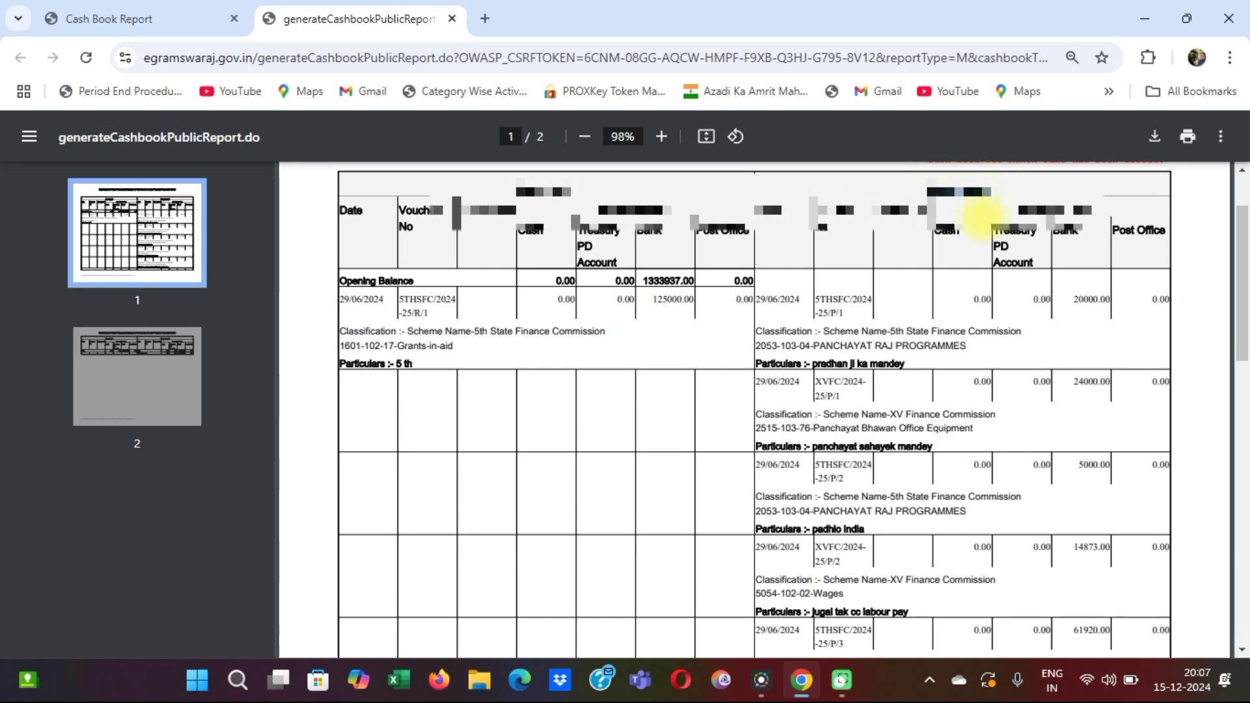
{"action": "left_click_drag", "start_coordinate": [976, 334], "coordinate": [1010, 329]}
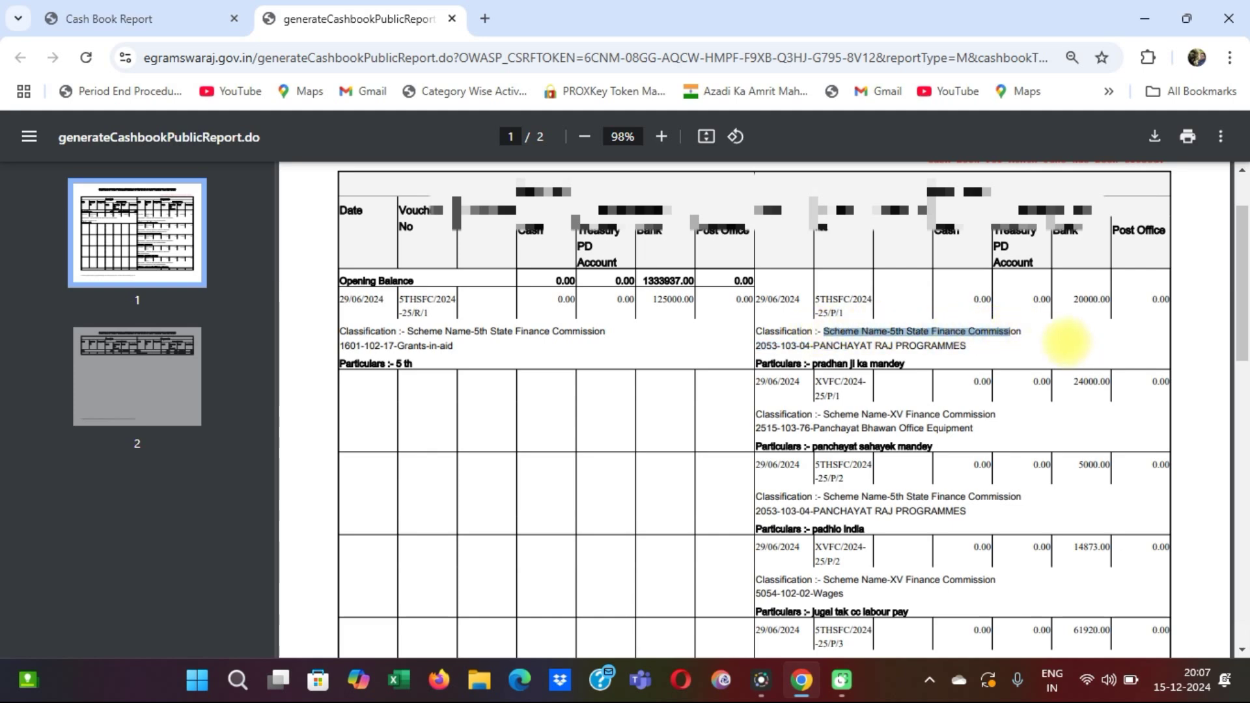
{"action": "left_click", "coordinate": [912, 335]}
{"action": "left_click_drag", "start_coordinate": [887, 331], "coordinate": [1018, 330]}
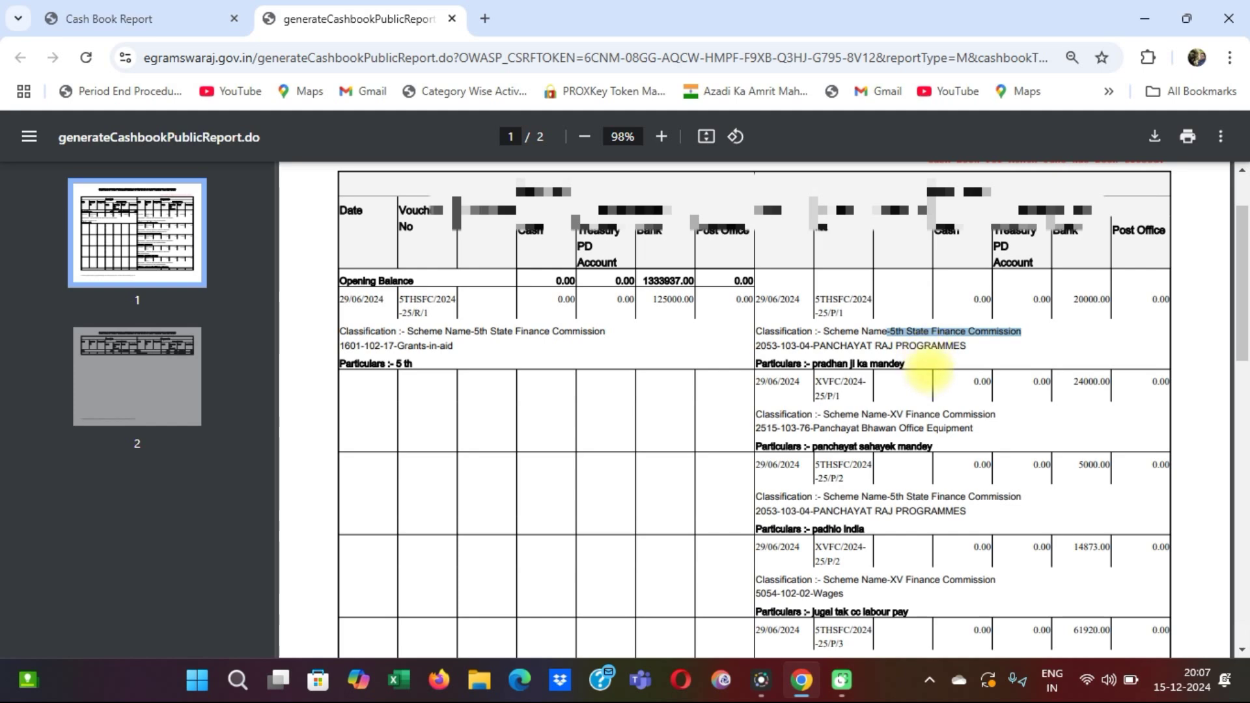
{"action": "scroll", "coordinate": [920, 370], "scroll_direction": "down", "scroll_amount": 4}
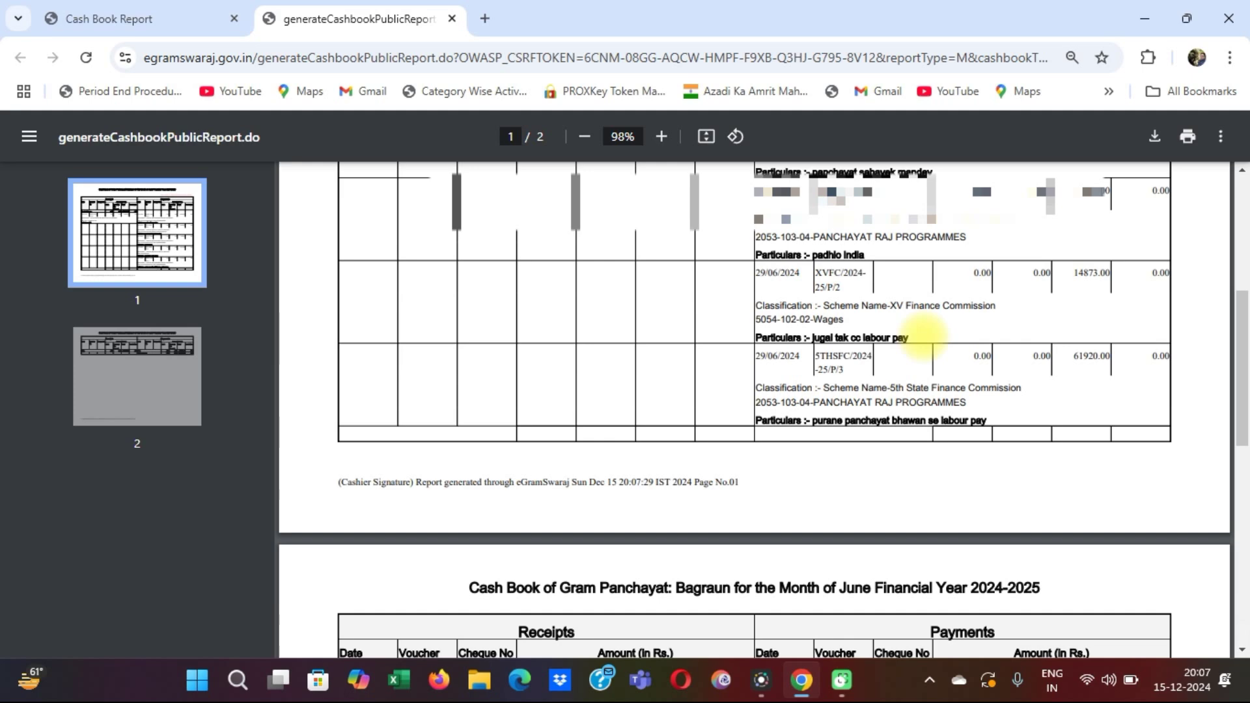
Step: Recheck the receipts and payments sides of the June cash book, including the opening balance, totals and closing balance, and close the report
{"action": "scroll", "coordinate": [923, 336], "scroll_direction": "up", "scroll_amount": 3}
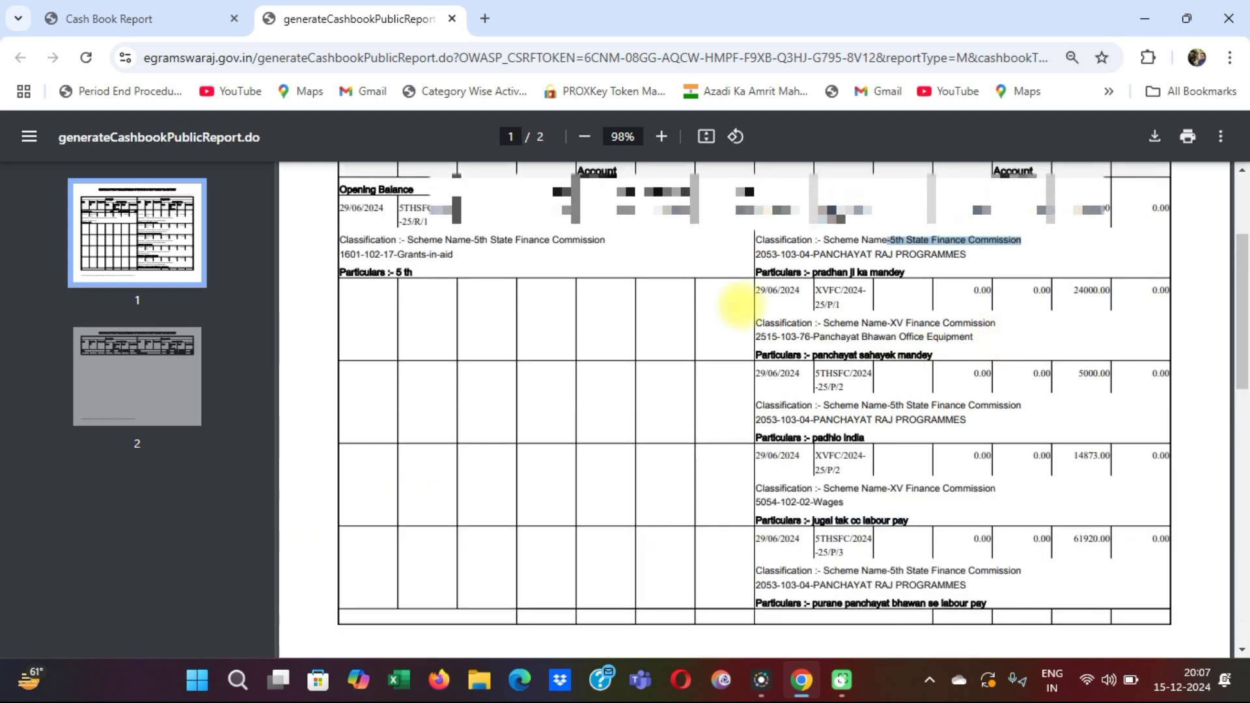
{"action": "scroll", "coordinate": [737, 303], "scroll_direction": "up", "scroll_amount": 3}
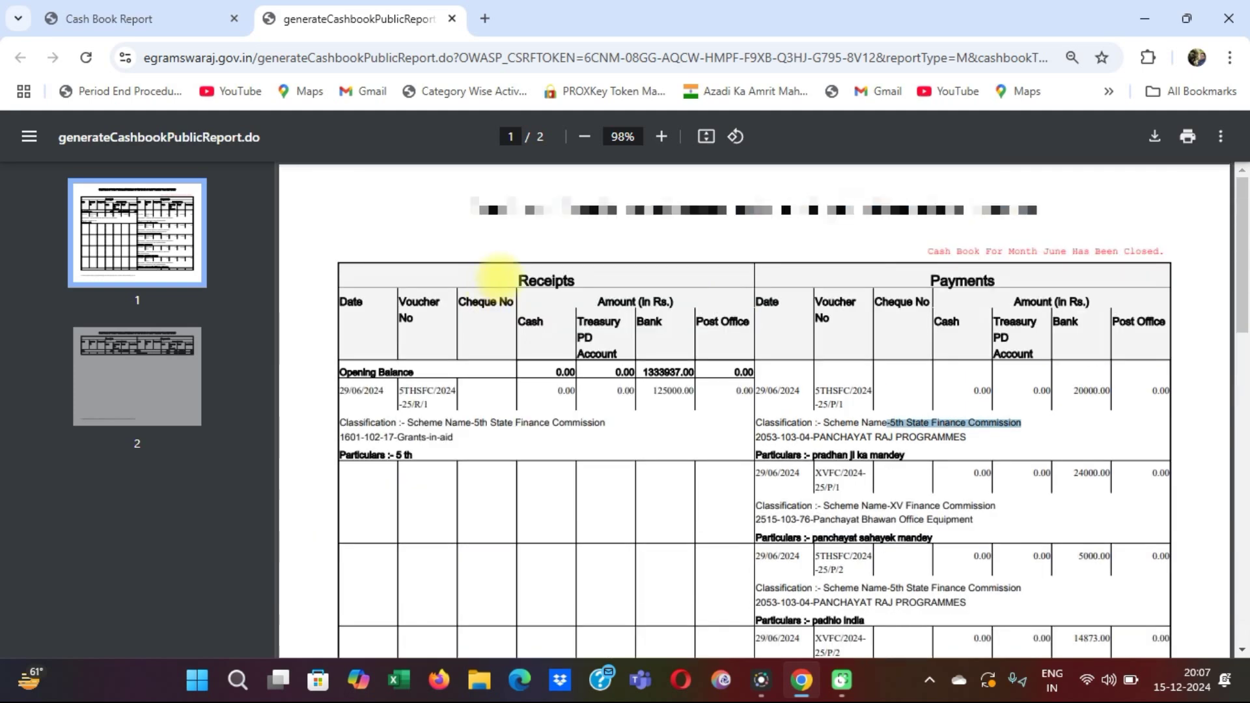
{"action": "left_click", "coordinate": [944, 281]}
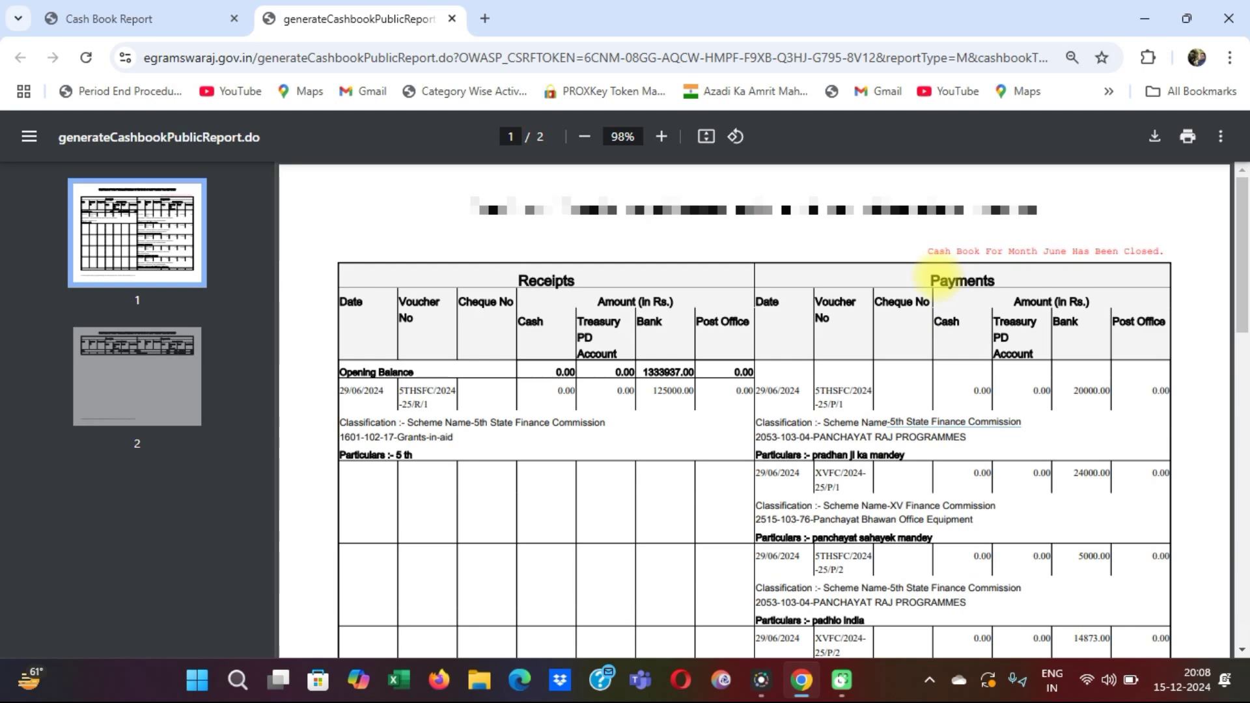
{"action": "scroll", "coordinate": [674, 343], "scroll_direction": "down", "scroll_amount": 10}
{"action": "scroll", "coordinate": [846, 342], "scroll_direction": "down", "scroll_amount": 5}
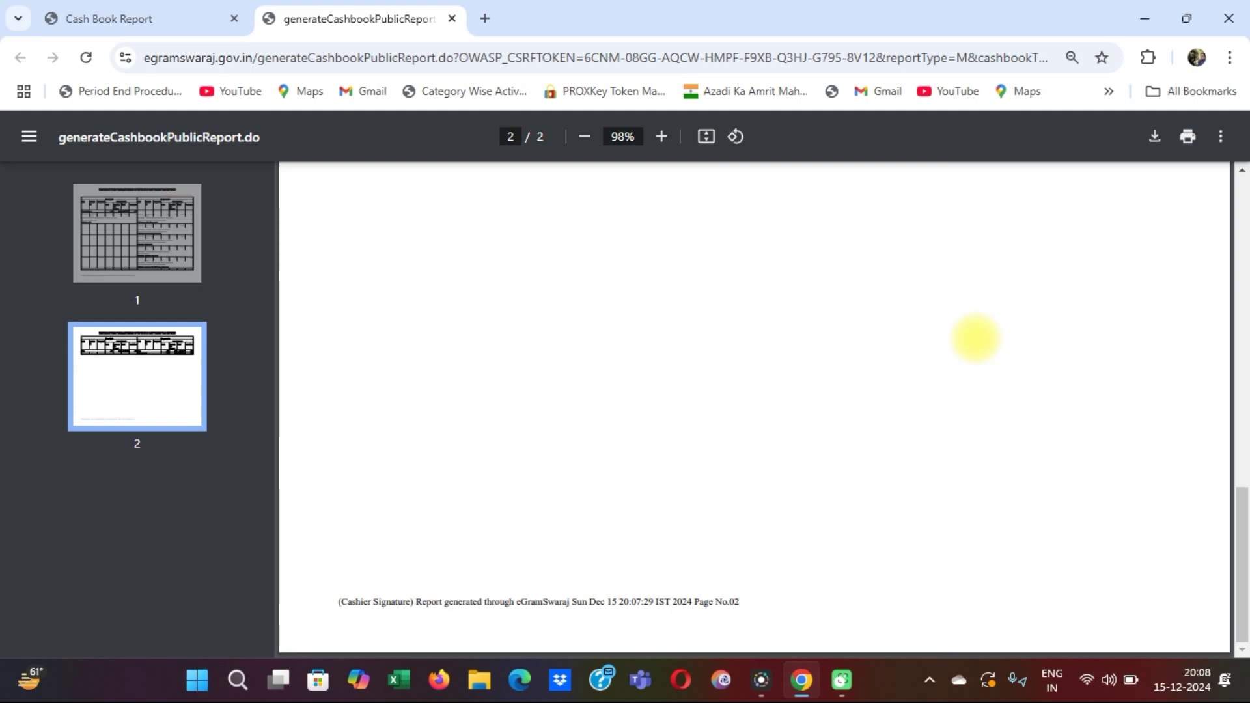
{"action": "scroll", "coordinate": [971, 335], "scroll_direction": "up", "scroll_amount": 10}
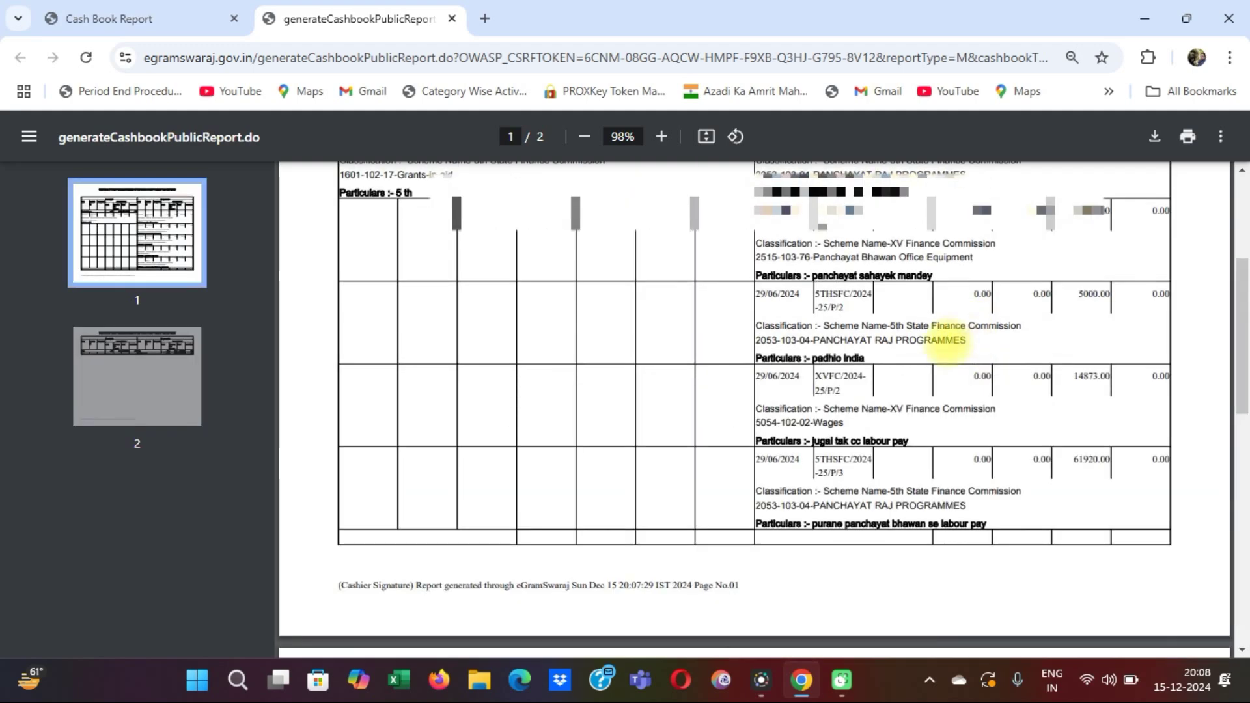
{"action": "scroll", "coordinate": [947, 348], "scroll_direction": "up", "scroll_amount": 3}
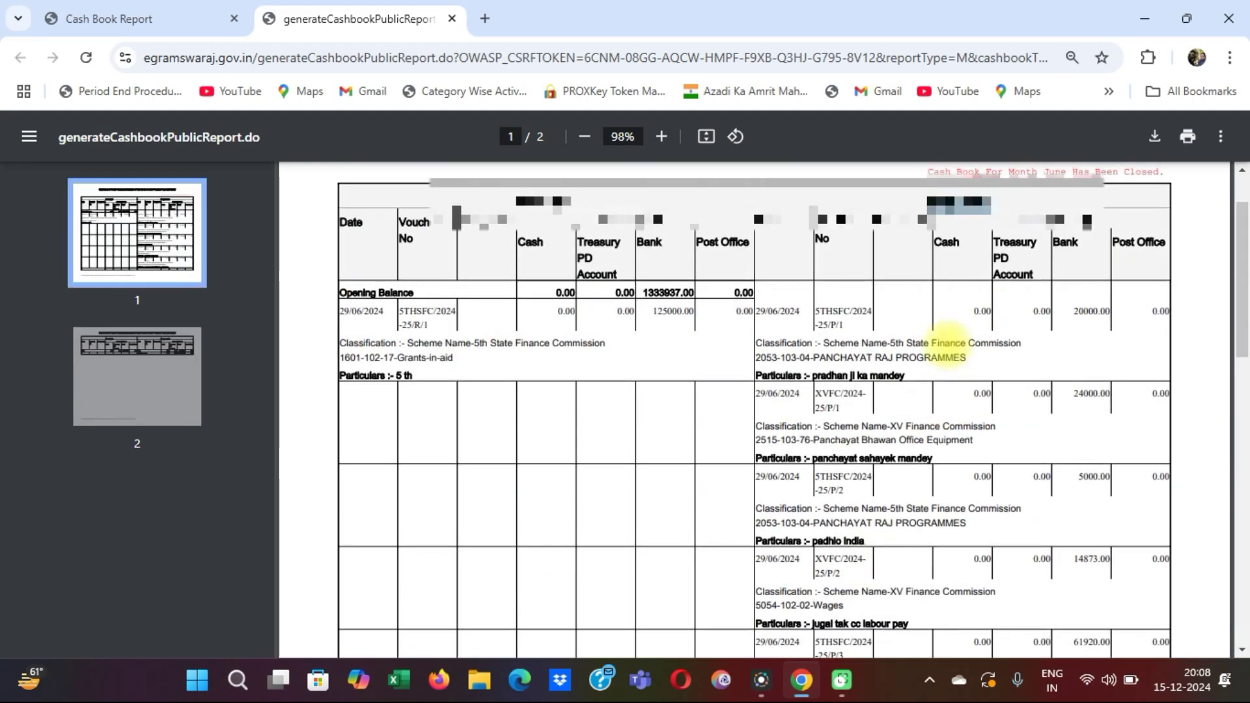
{"action": "scroll", "coordinate": [948, 352], "scroll_direction": "up", "scroll_amount": 1}
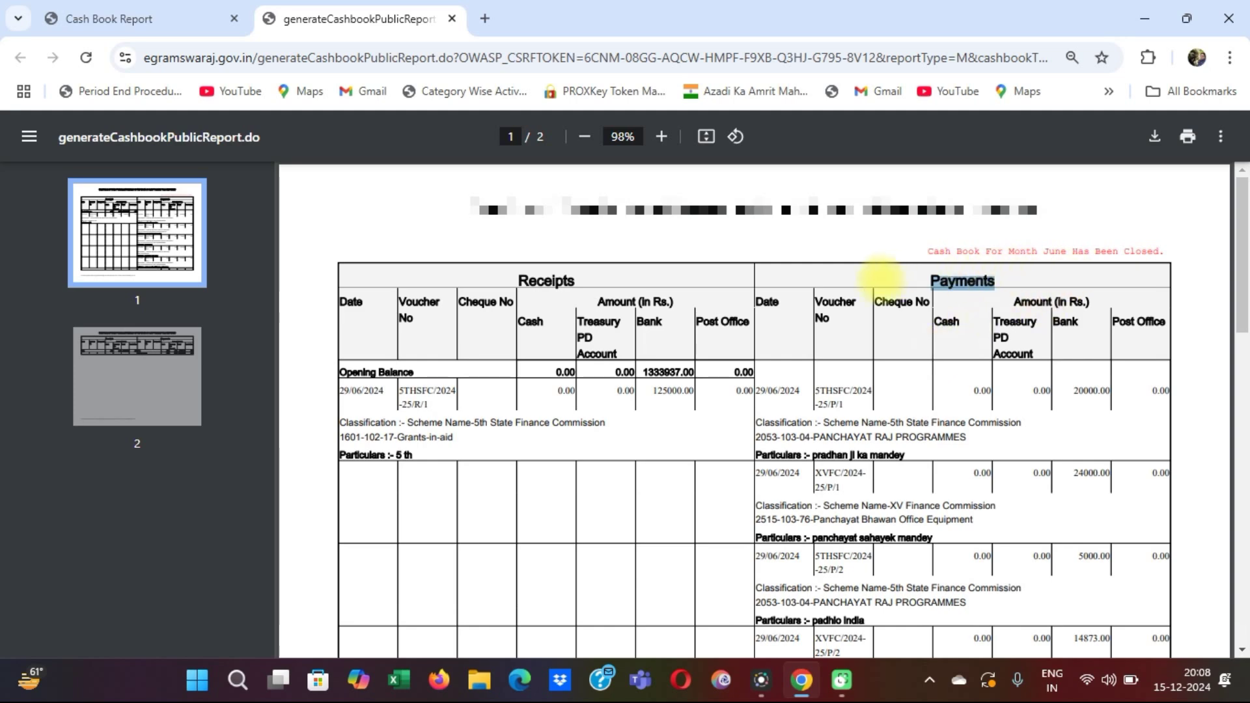
{"action": "scroll", "coordinate": [1023, 280], "scroll_direction": "down", "scroll_amount": 15}
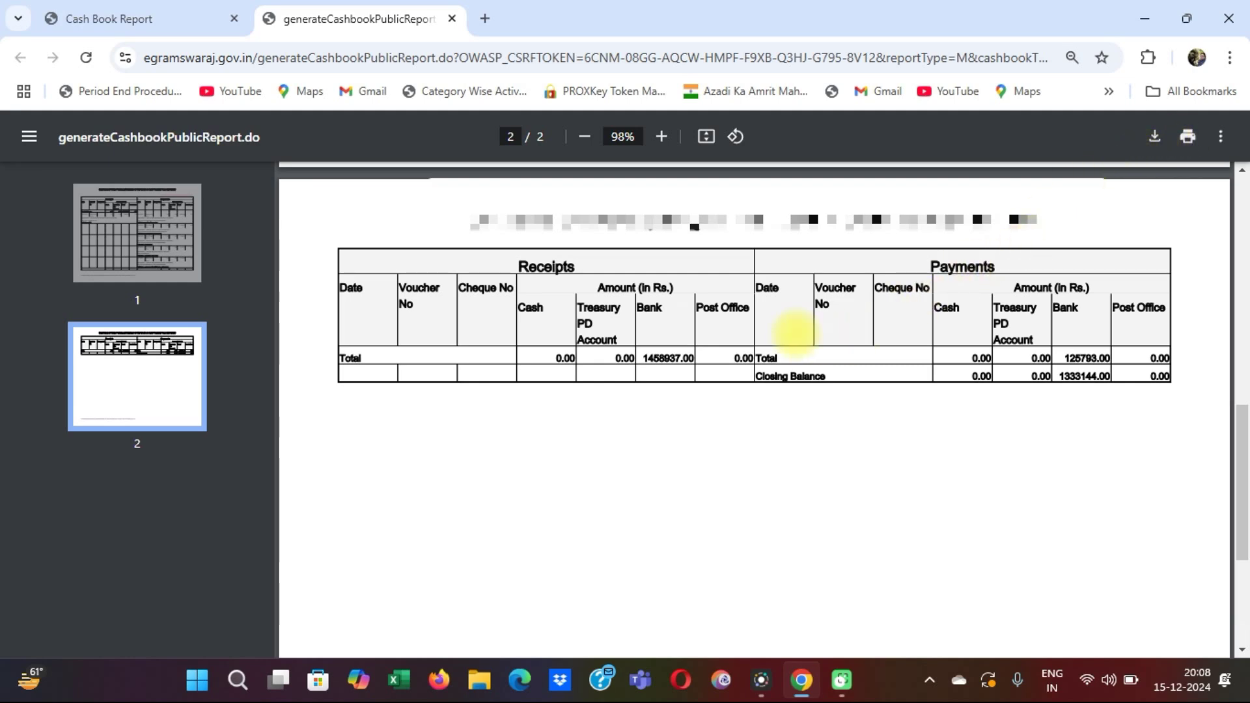
{"action": "scroll", "coordinate": [740, 363], "scroll_direction": "up", "scroll_amount": 7}
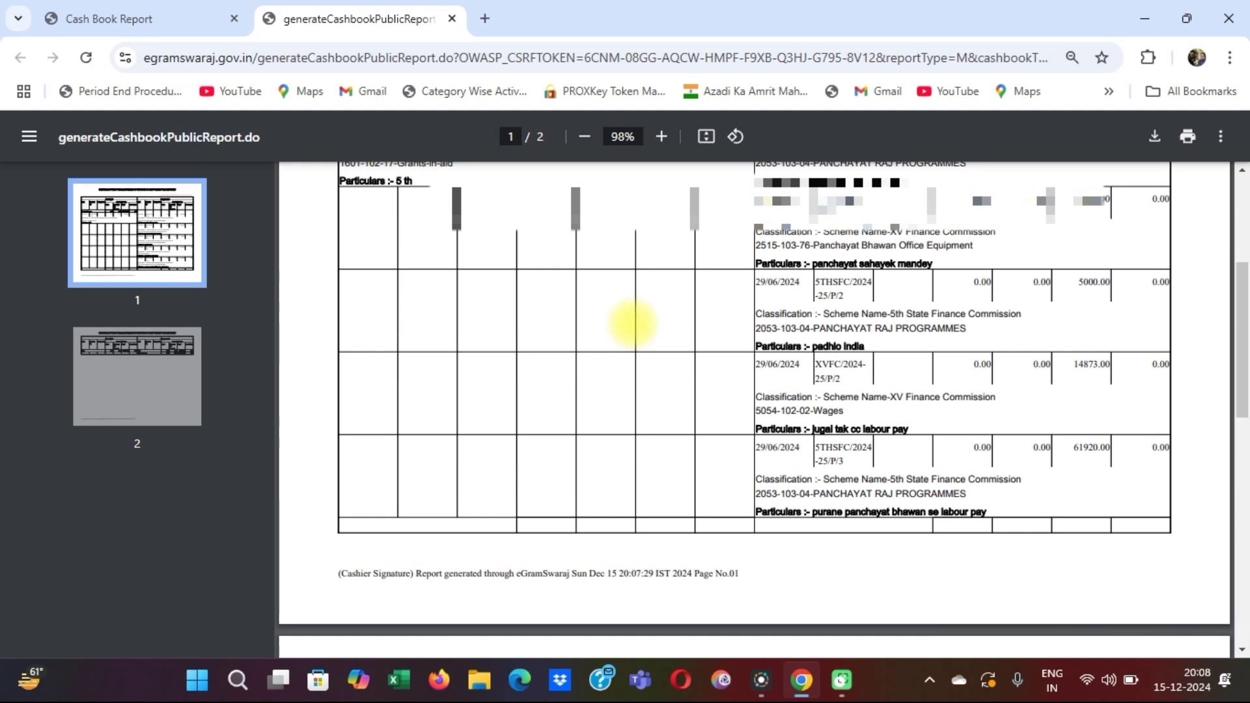
{"action": "scroll", "coordinate": [635, 322], "scroll_direction": "up", "scroll_amount": 4}
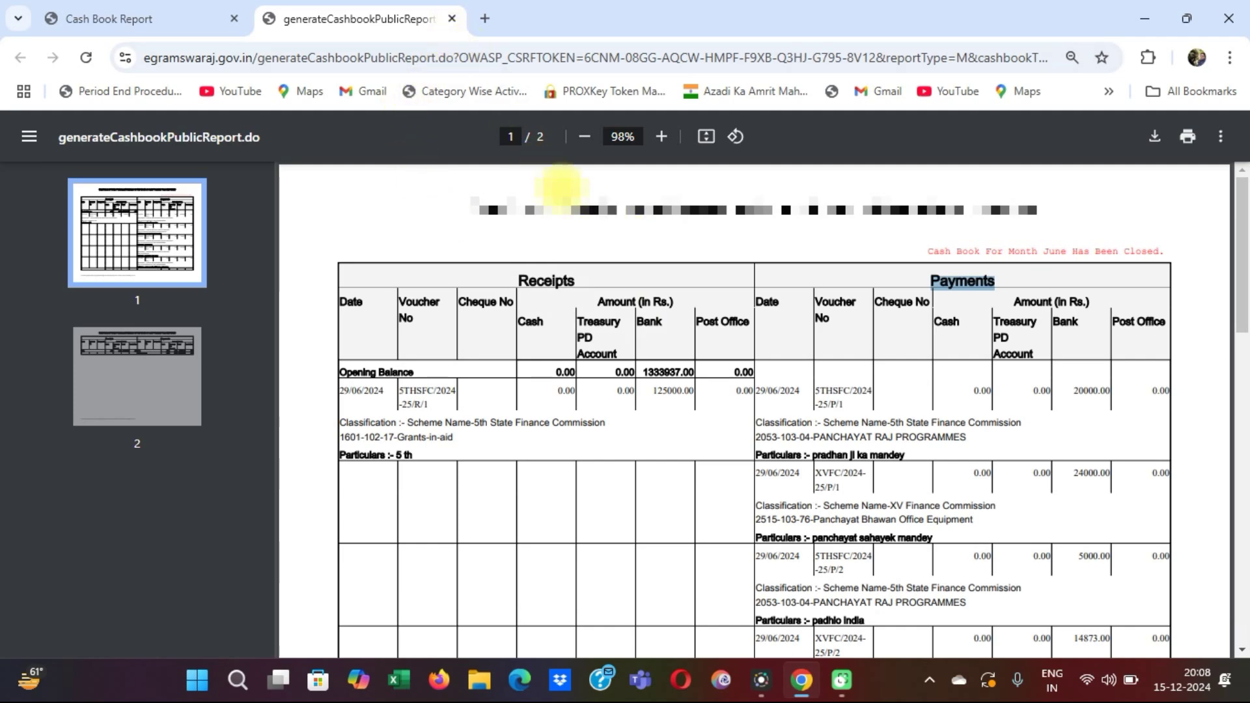
{"action": "left_click", "coordinate": [452, 18]}
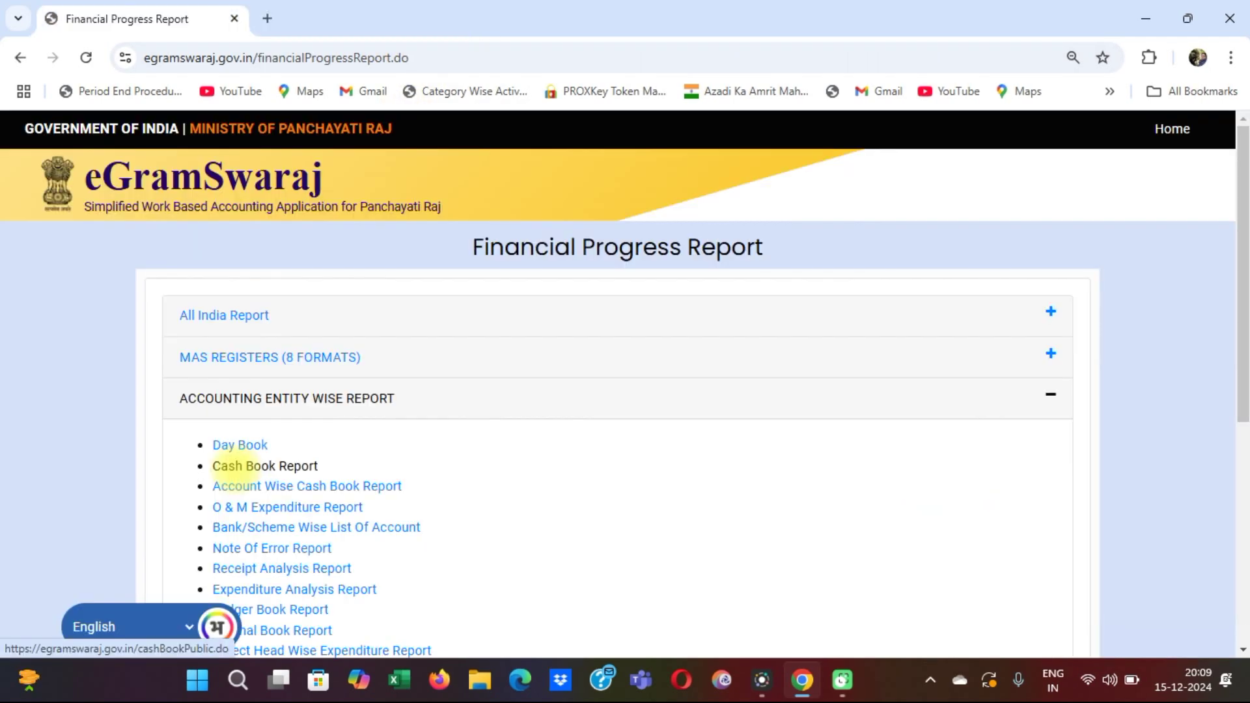